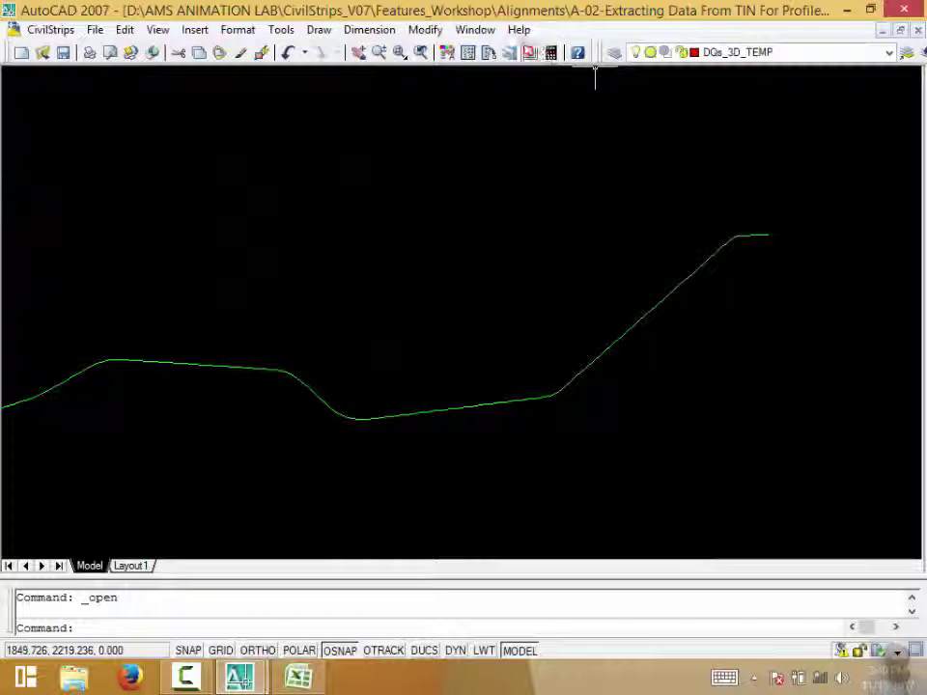
- Launch CivilStrips, dismiss its welcome splash, and open the CivilStrips Documentation at the Welcome page
left_click(50, 29)
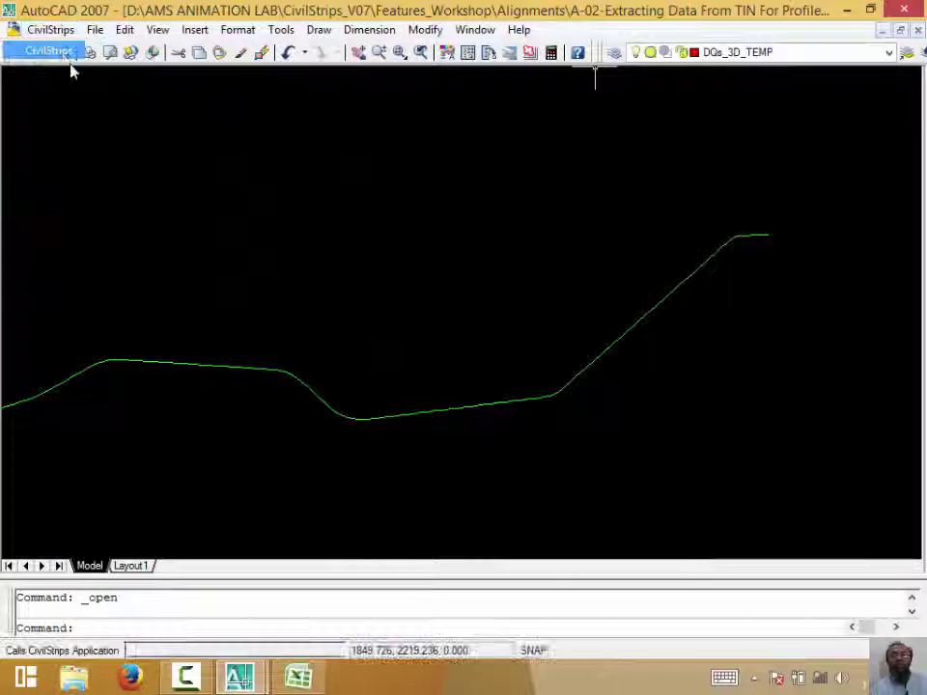
left_click(53, 50)
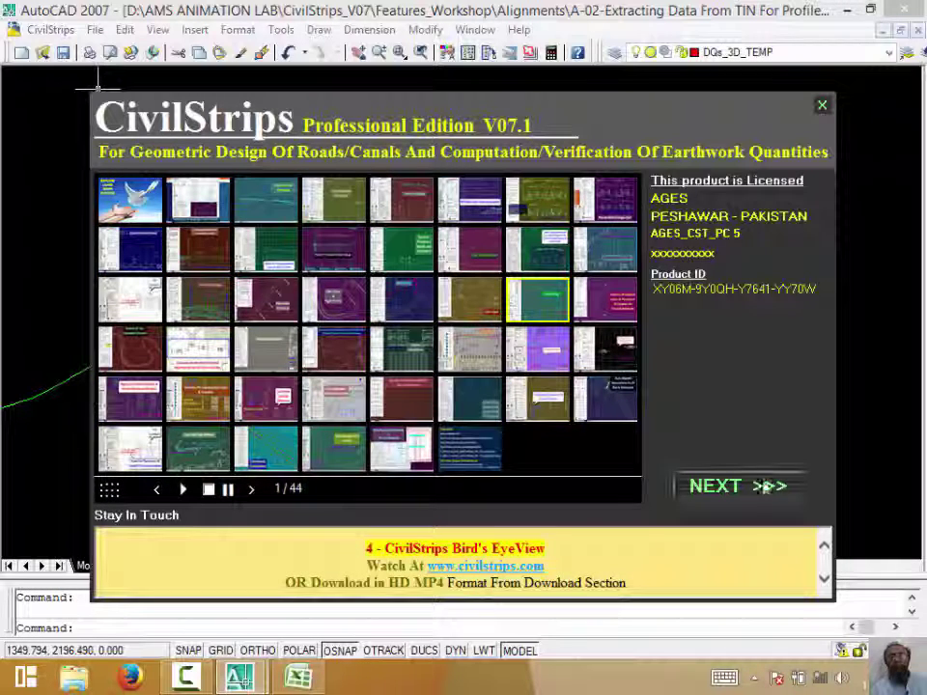
left_click(759, 490)
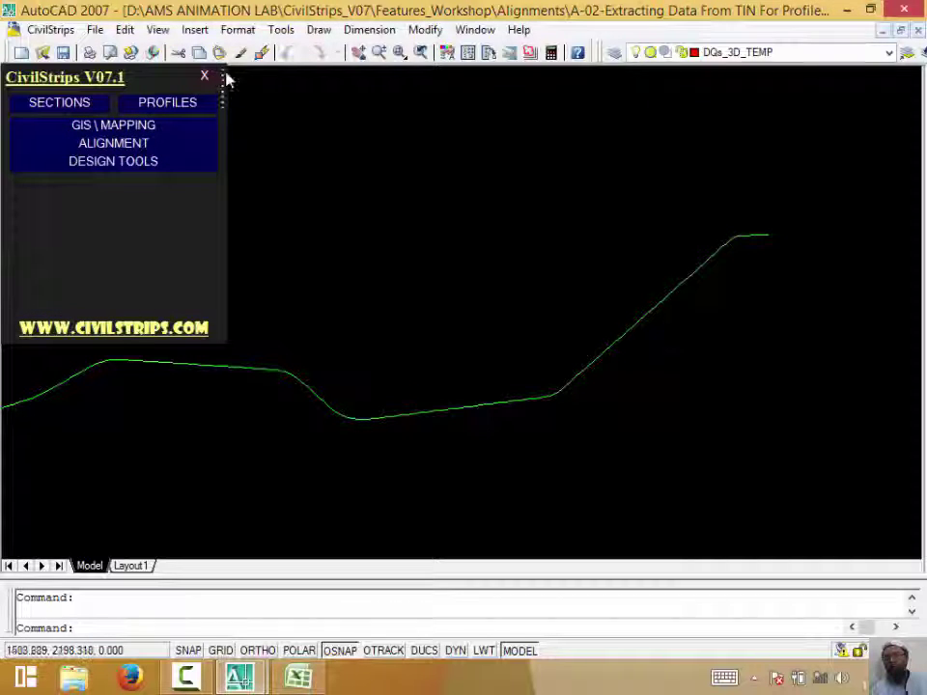
left_click(286, 101)
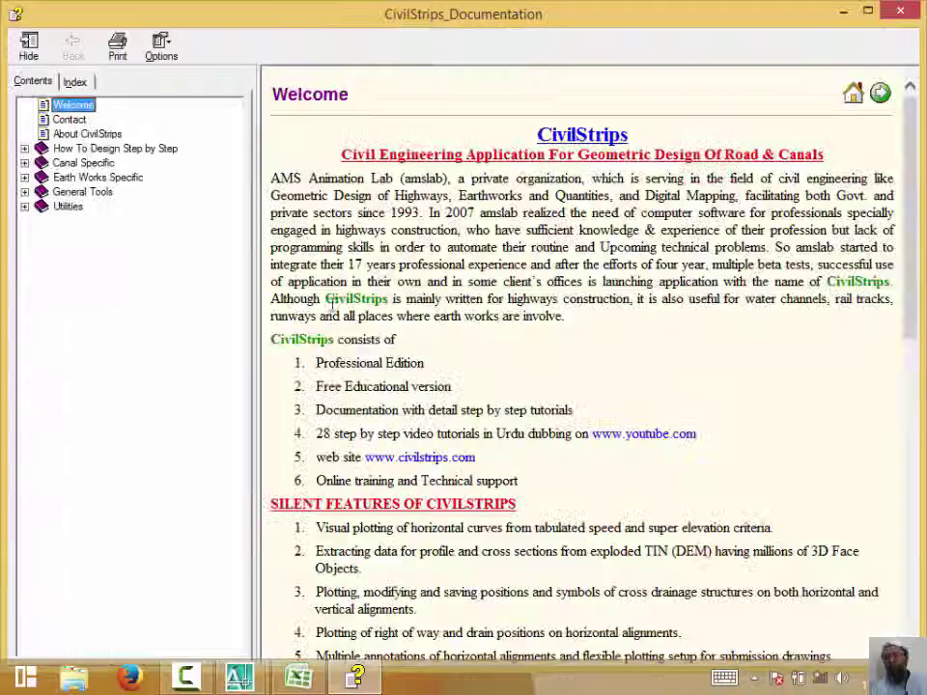
- Read Stage 2 topic '2.4 For Profiles Extract Data From TIN', then go to 2.5 Create Parent Profile
left_click(24, 148)
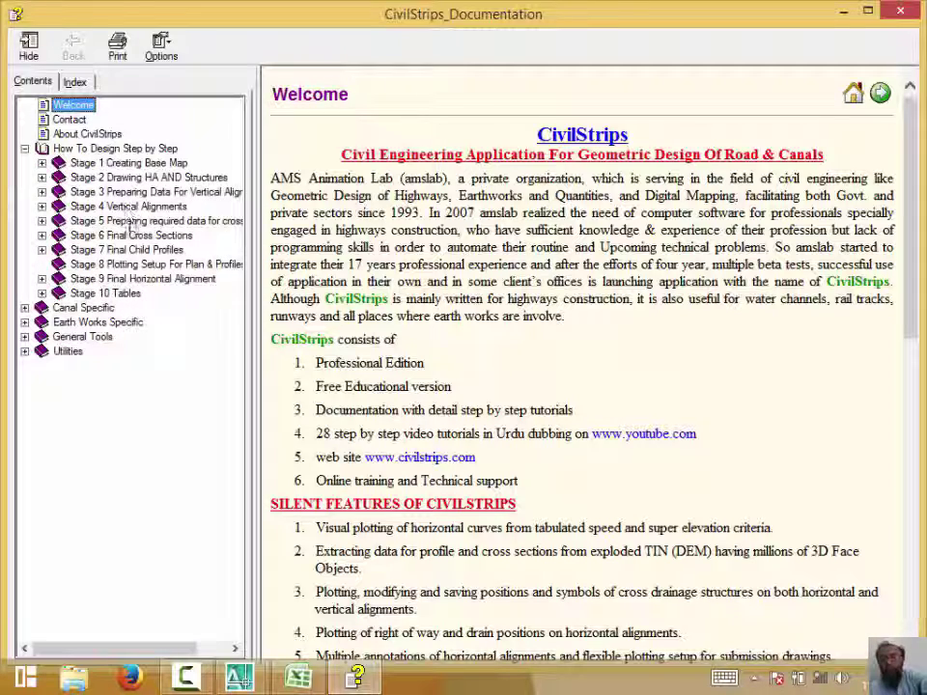
left_click(102, 176)
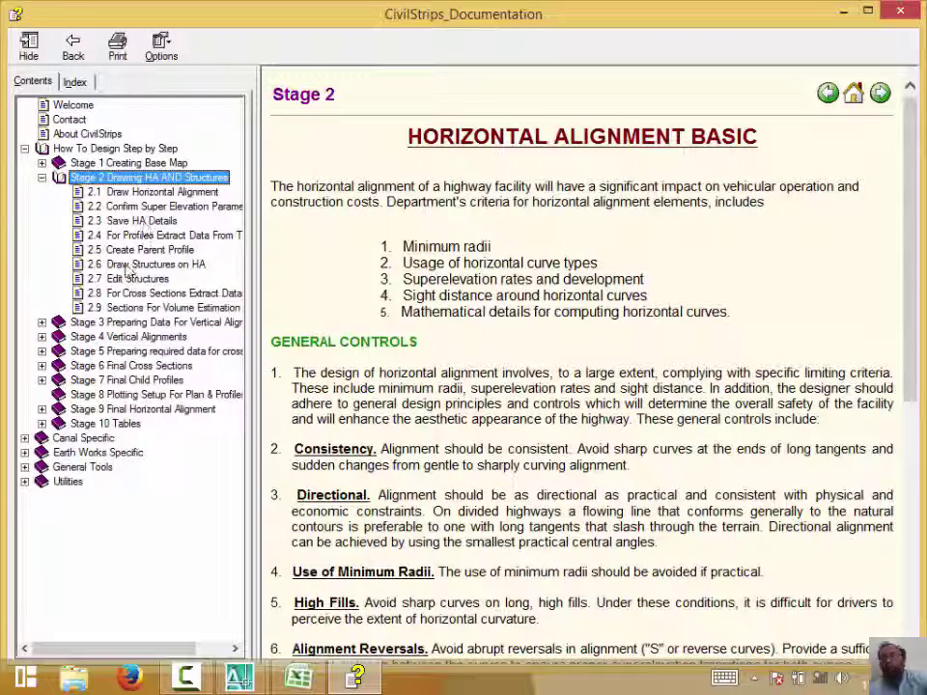
left_click(120, 235)
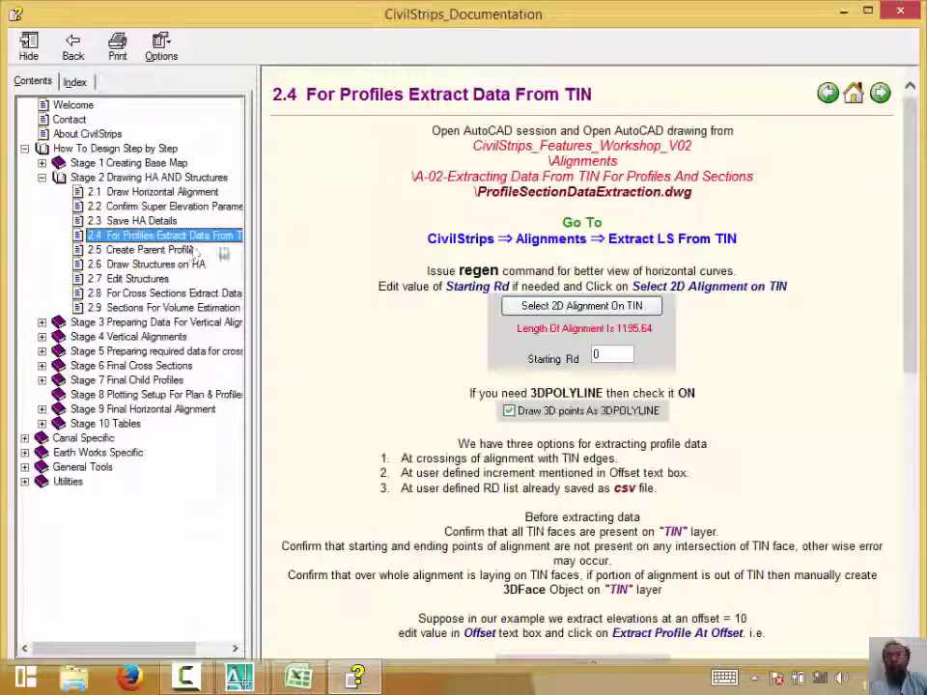
scroll(604, 353, "down", 10)
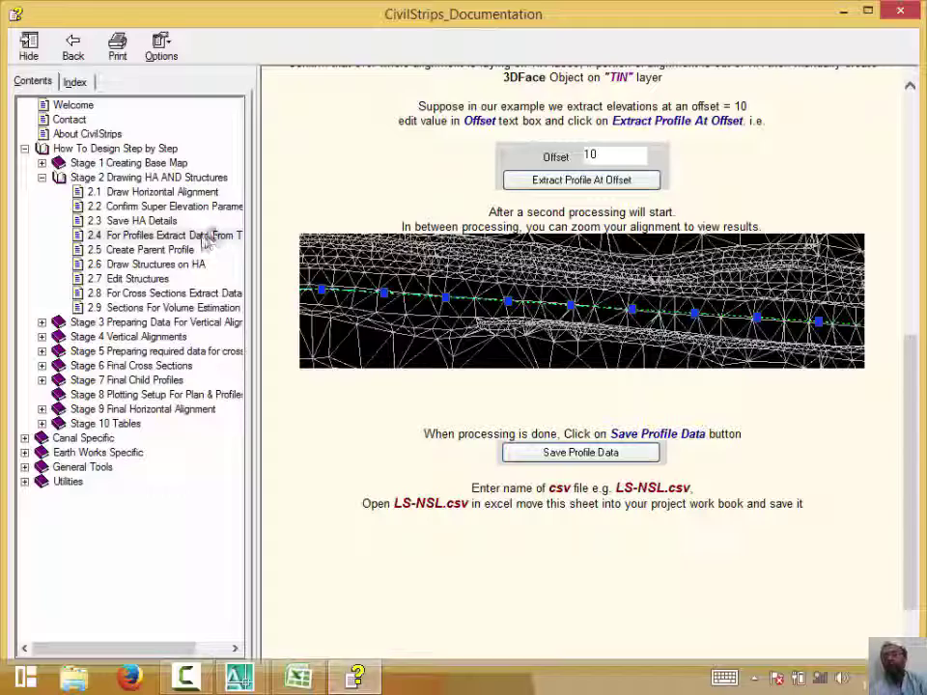
left_click(205, 238)
left_click(136, 250)
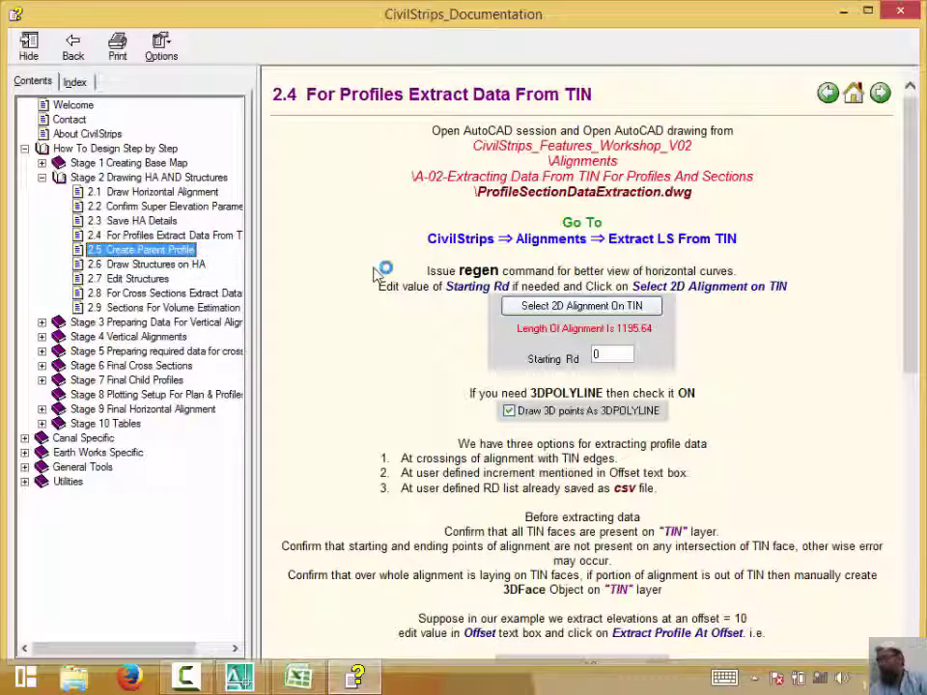
- Close the old temporary CSV workbook in Excel
left_click(298, 676)
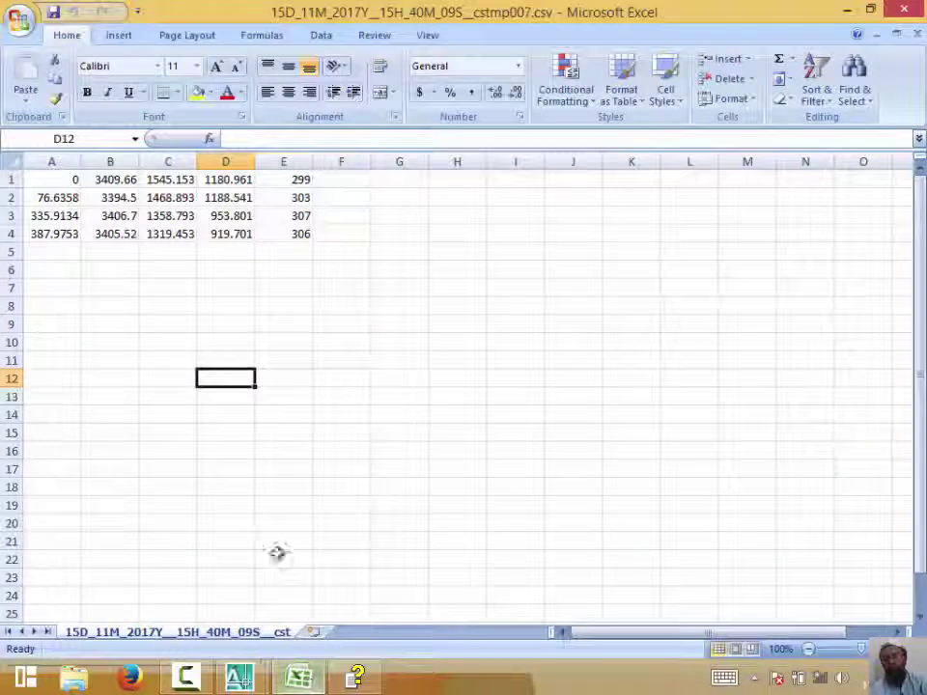
left_click(280, 432)
left_click(918, 34)
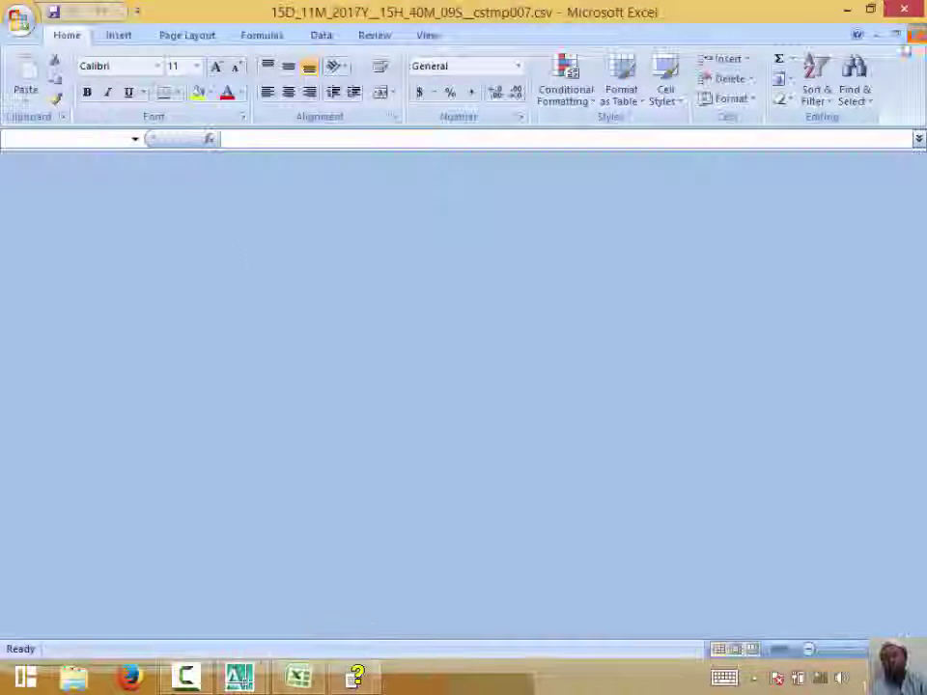
- Browse drives C: and D: in the Open dialog, then cancel without opening a file
left_click(20, 19)
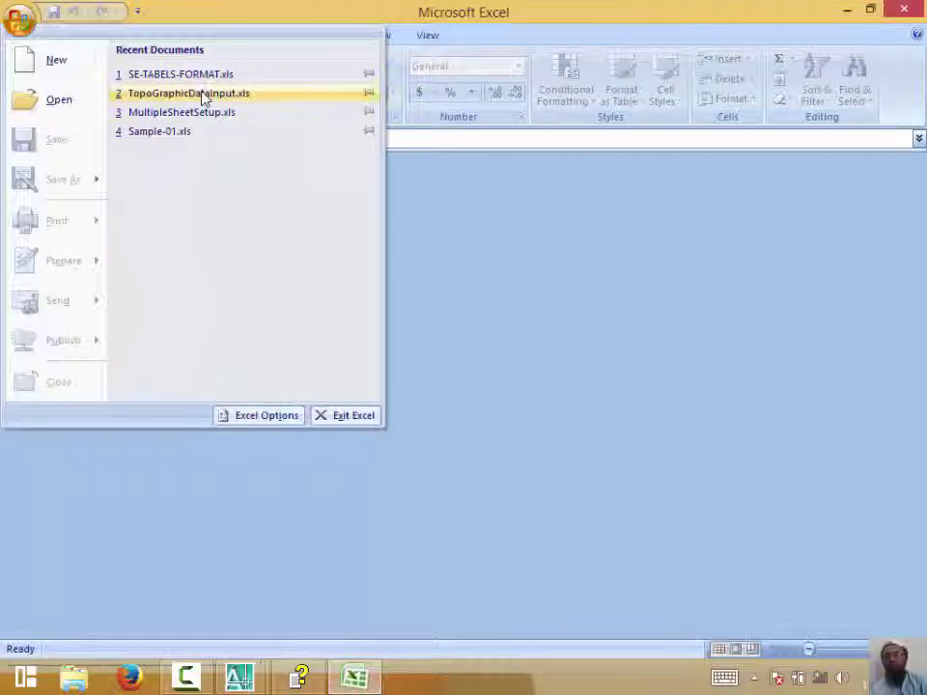
left_click(55, 100)
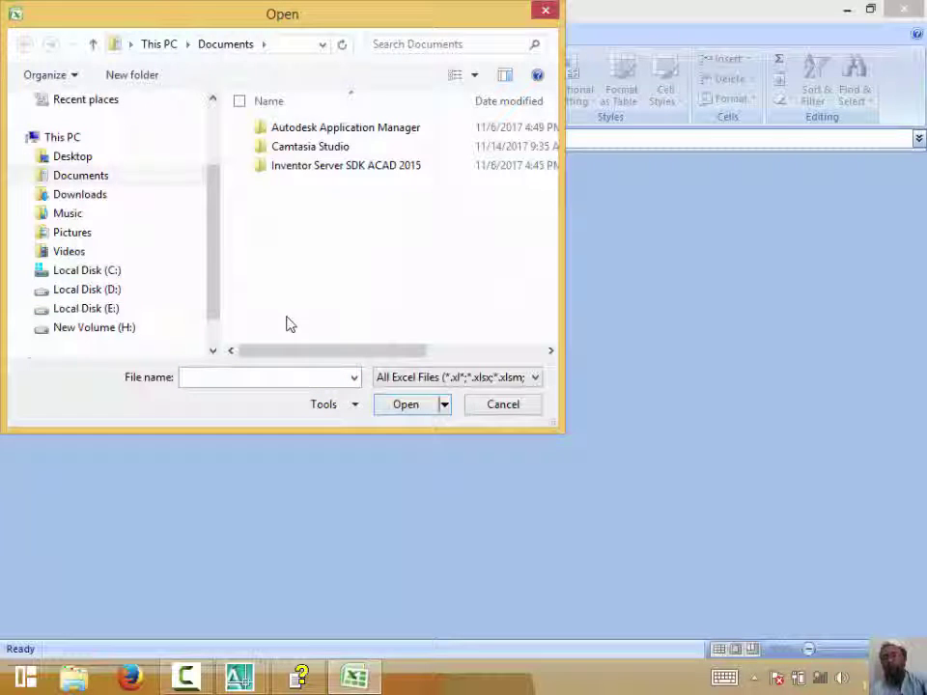
left_click(122, 275)
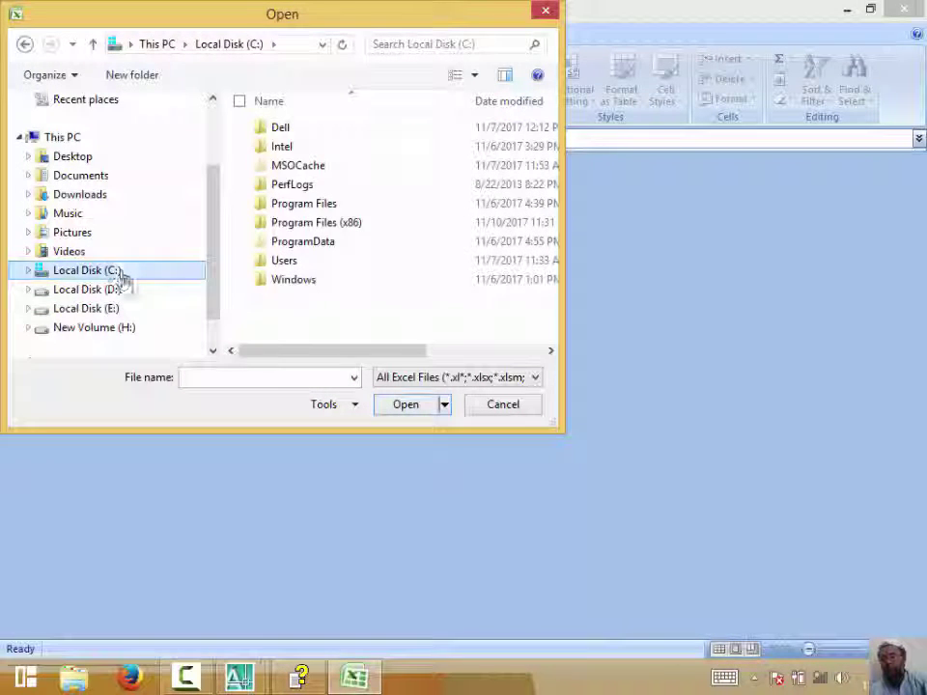
left_click(128, 294)
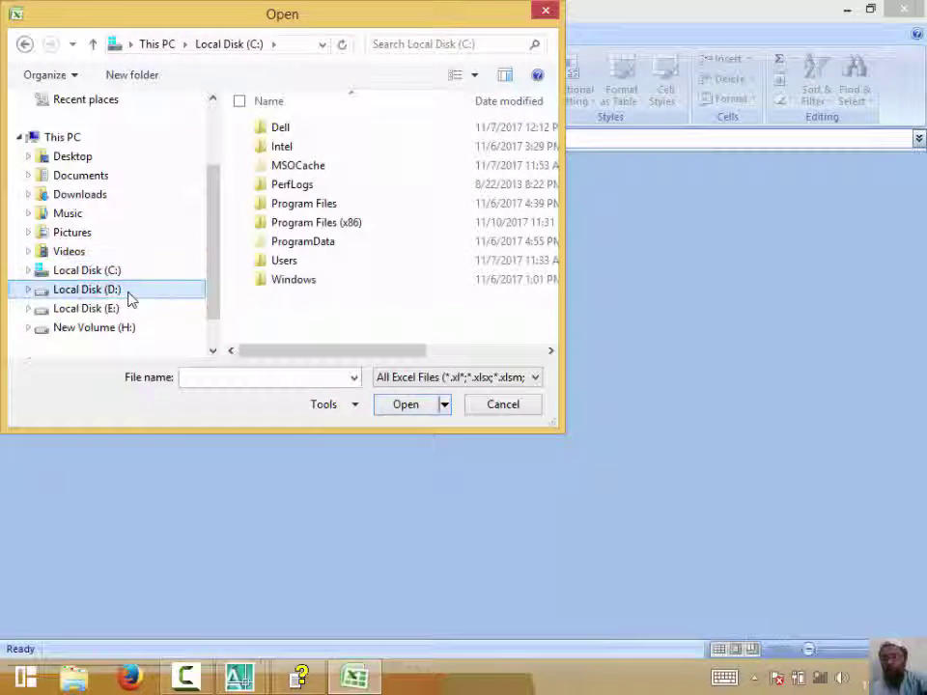
left_click(503, 404)
mouse_move(238, 677)
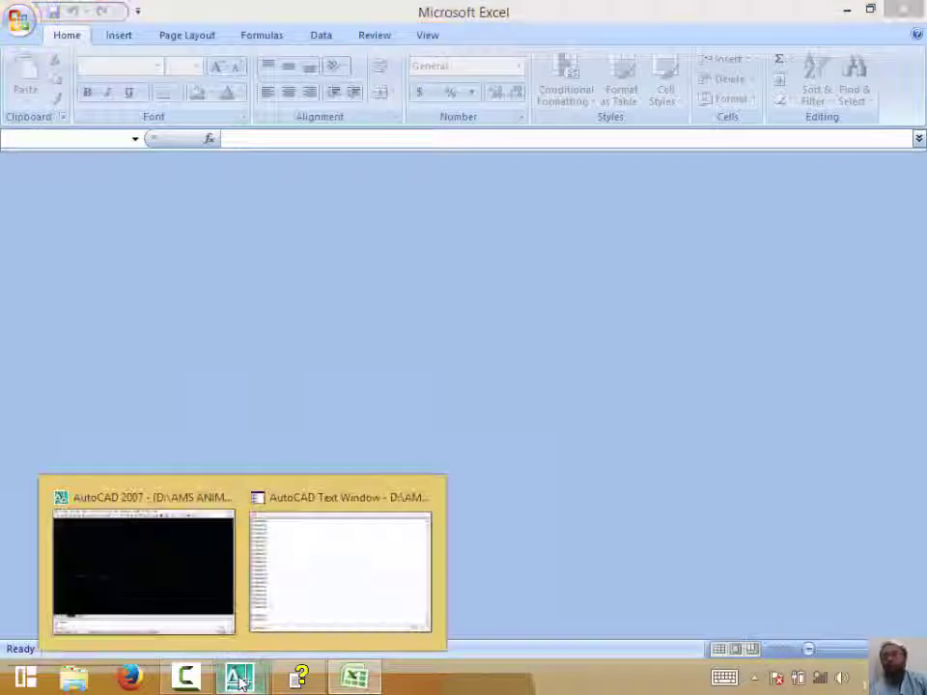
- Start the ALIGNMENT > Extract LS tool from the CivilStrips palette
left_click(142, 598)
left_click(97, 124)
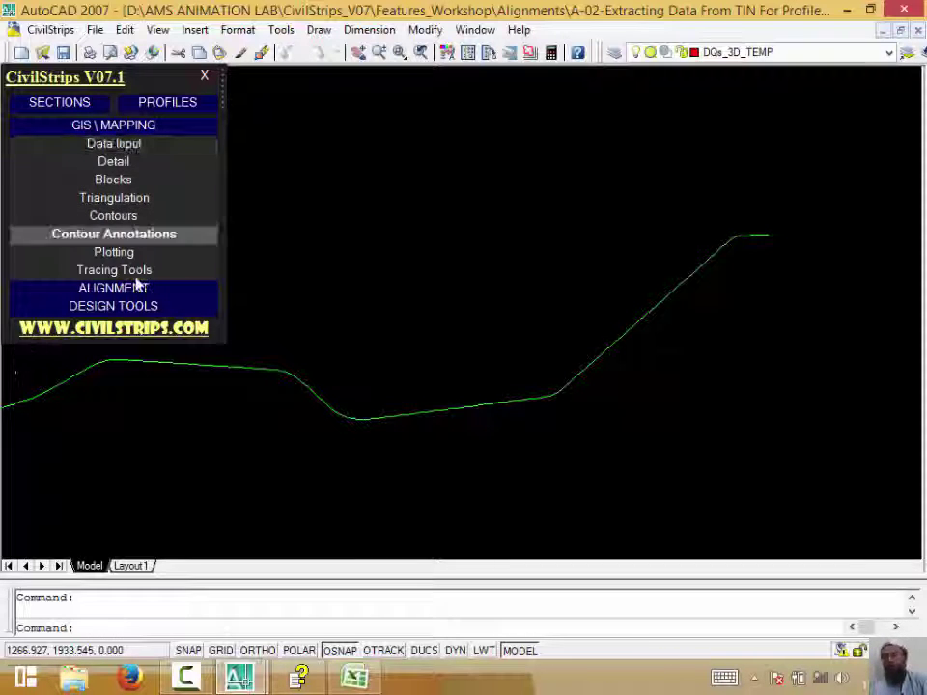
left_click(113, 305)
left_click(113, 142)
left_click(114, 180)
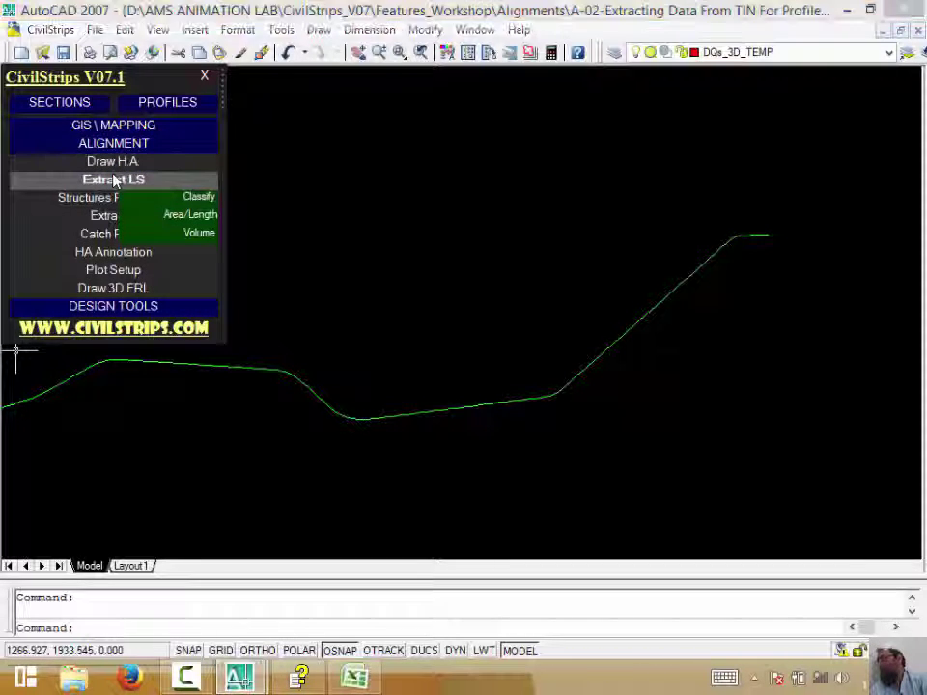
- Extract the 3D alignment profile data and save it as a temporary CSV opened in Excel
left_click(170, 101)
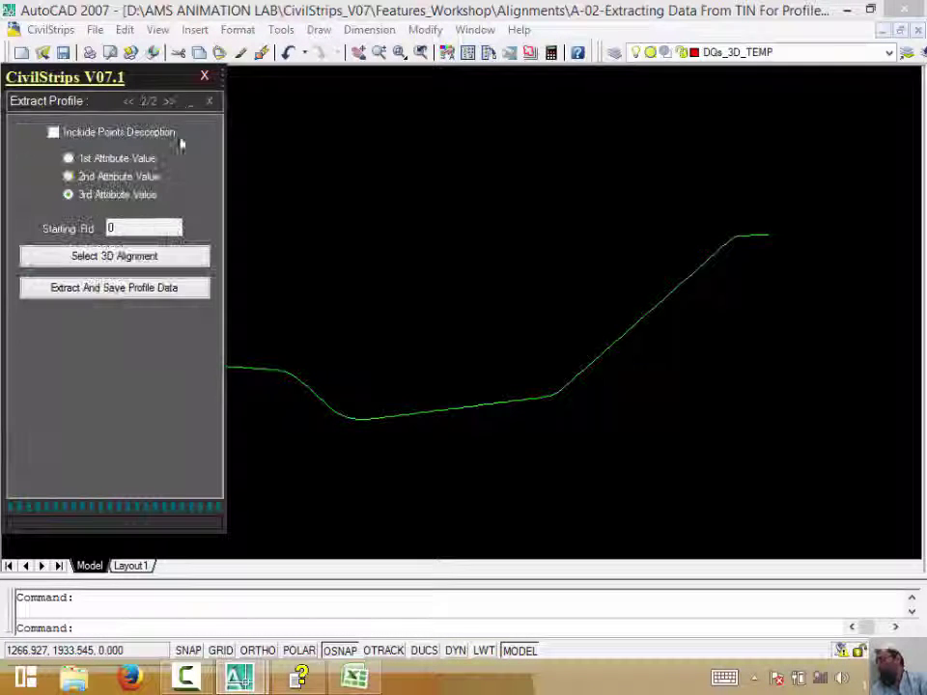
left_click(140, 288)
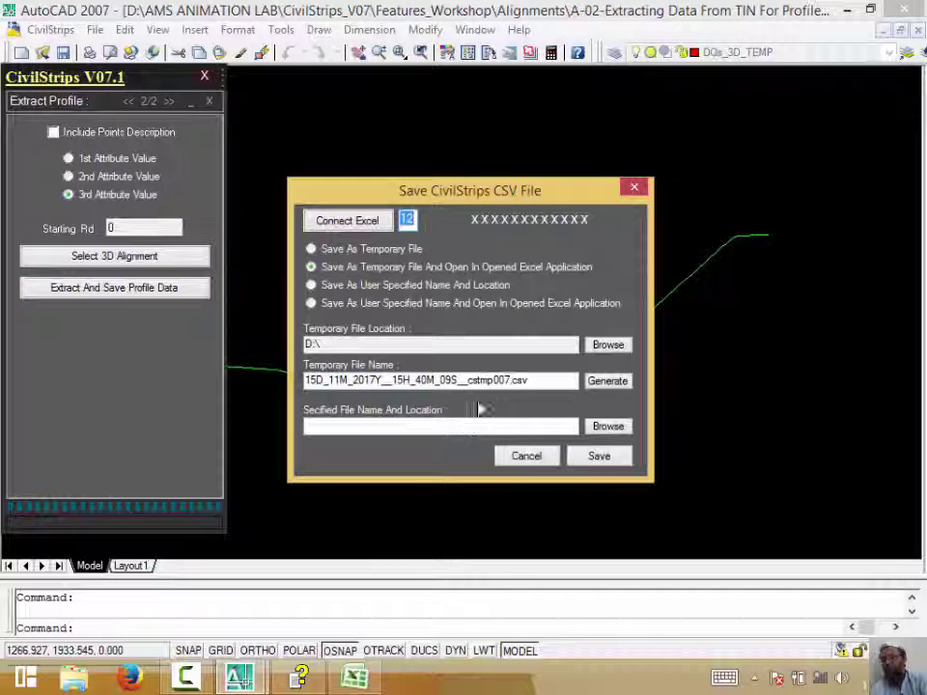
left_click(338, 346)
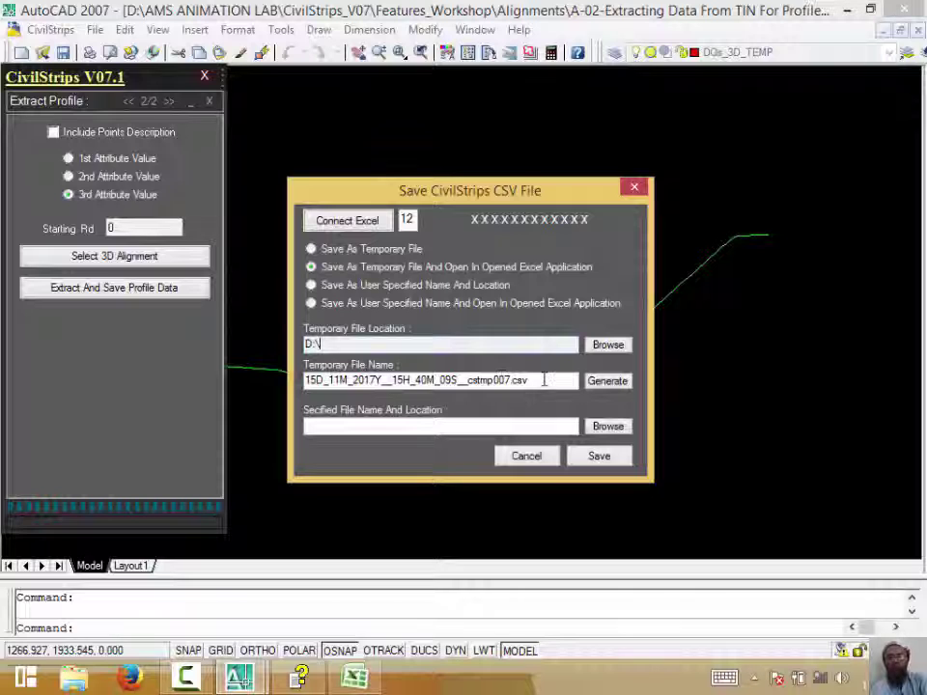
left_click(599, 456)
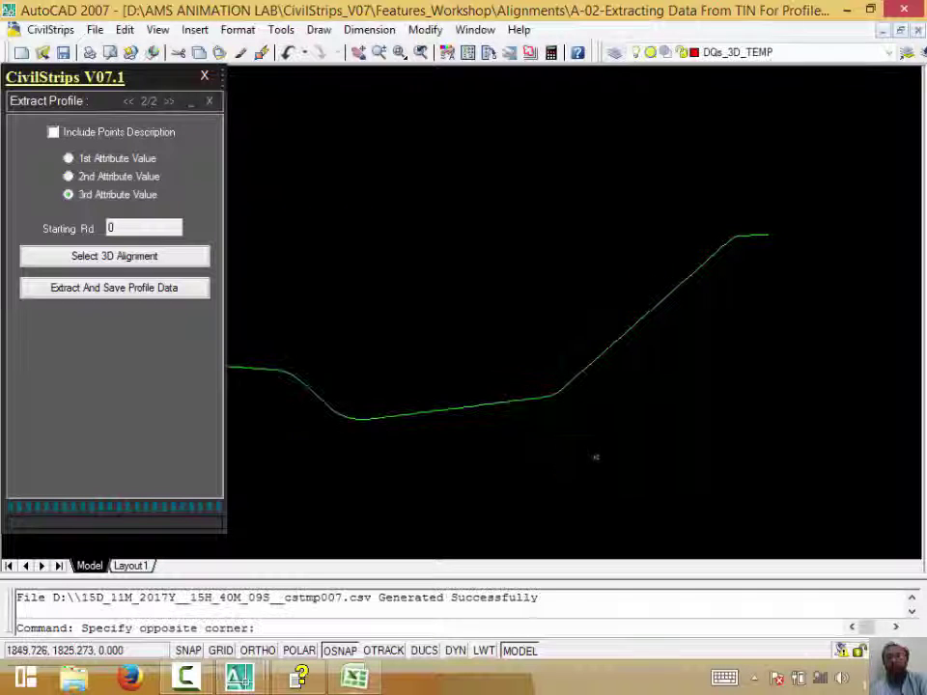
left_click(402, 527)
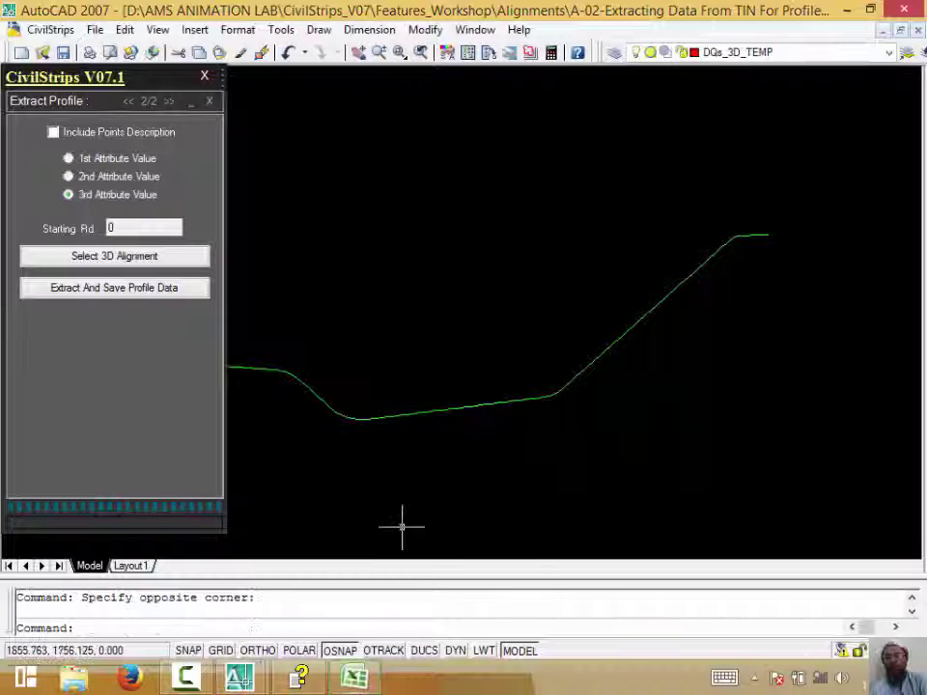
- Select A1:B1 in the new CSV and extend the selection down to row 241
left_click(353, 681)
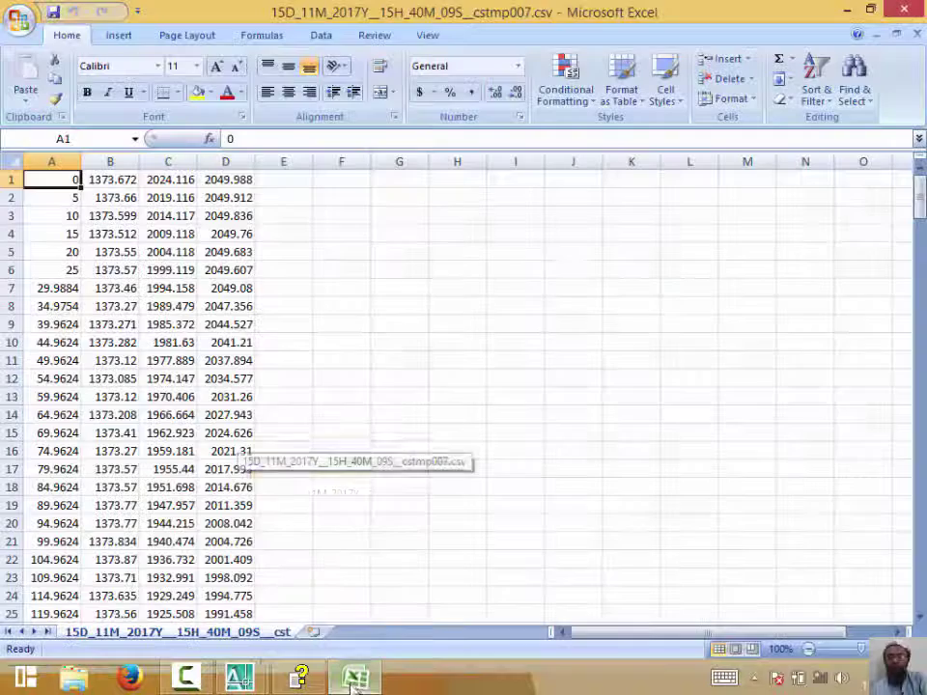
left_click(281, 482)
scroll(52, 213, "down", 6)
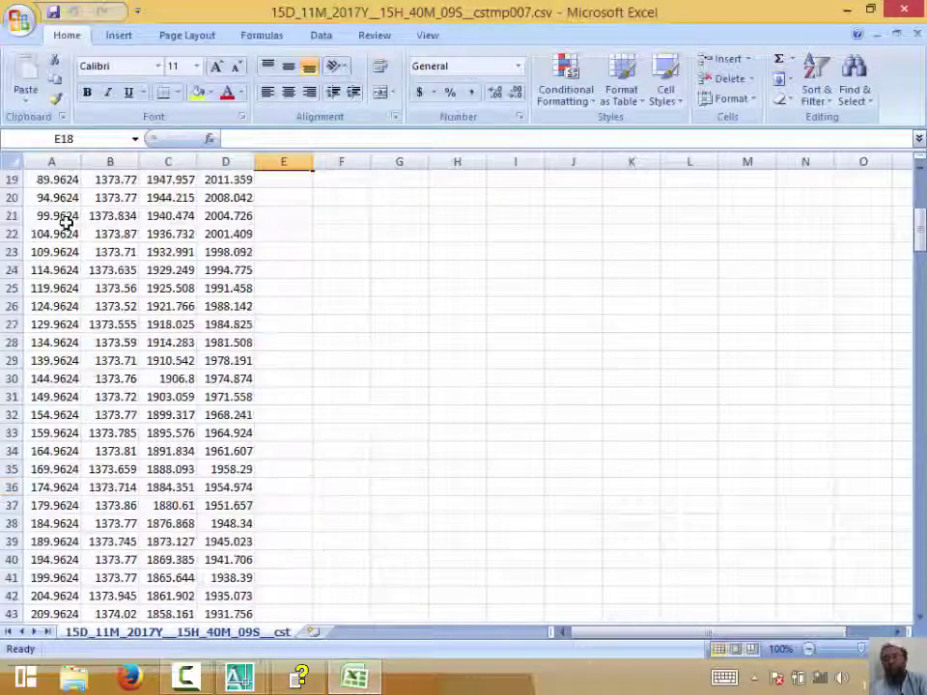
scroll(68, 221, "down", 1)
mouse_move(919, 208)
left_mouse_down()
mouse_move(919, 570)
mouse_move(885, 222)
left_mouse_up()
scroll(371, 312, "up", 1)
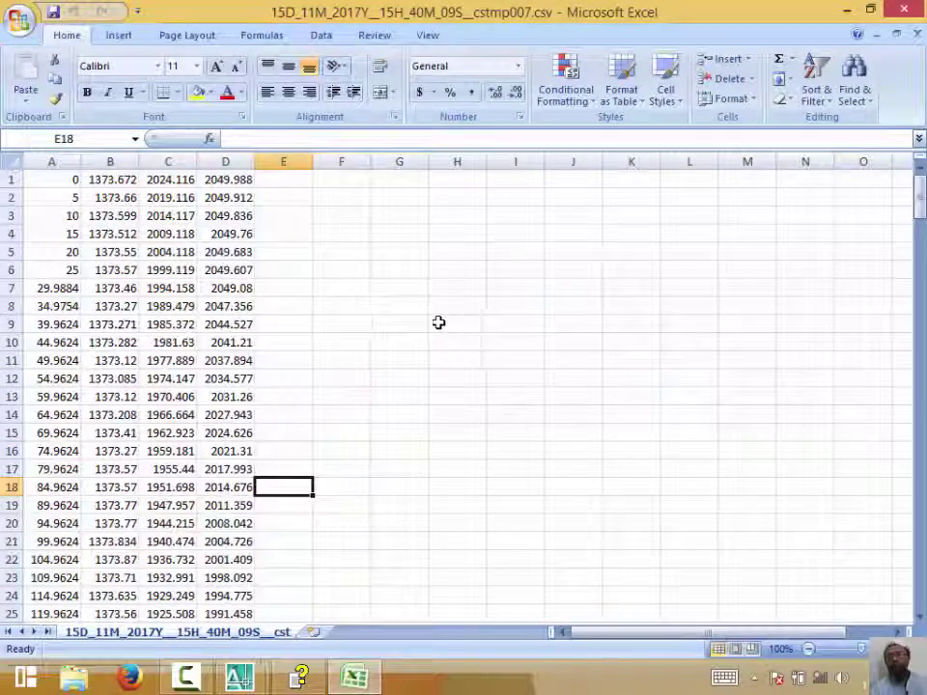
mouse_move(34, 179)
left_mouse_down()
mouse_move(140, 175)
mouse_move(126, 183)
left_mouse_up()
key("ctrl+shift+Down")
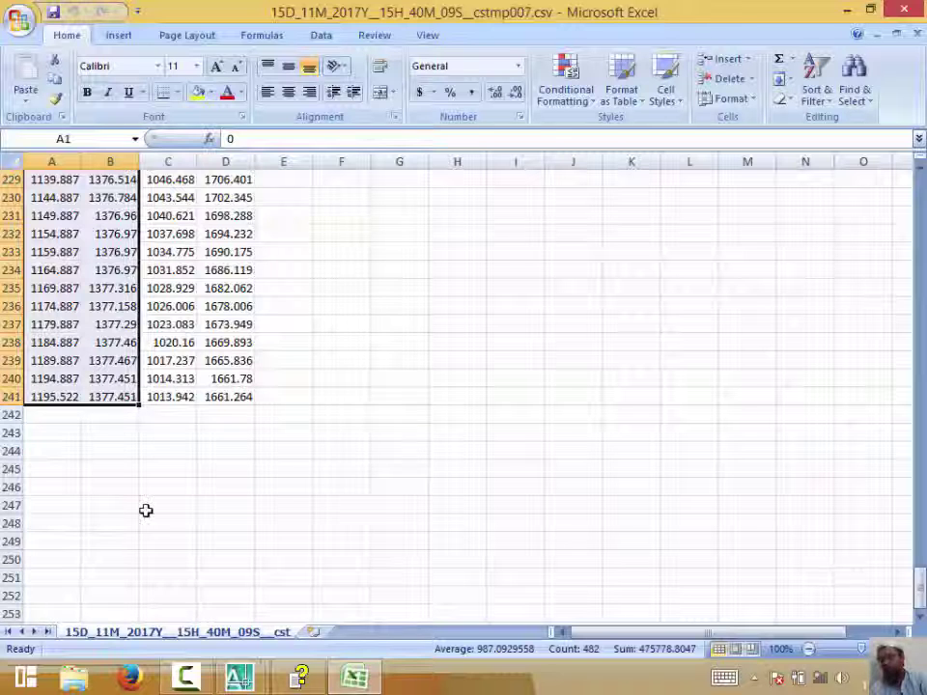
- Connect to the open Excel workbook and load the A1:B241 ground profile data
mouse_move(239, 678)
left_click(147, 554)
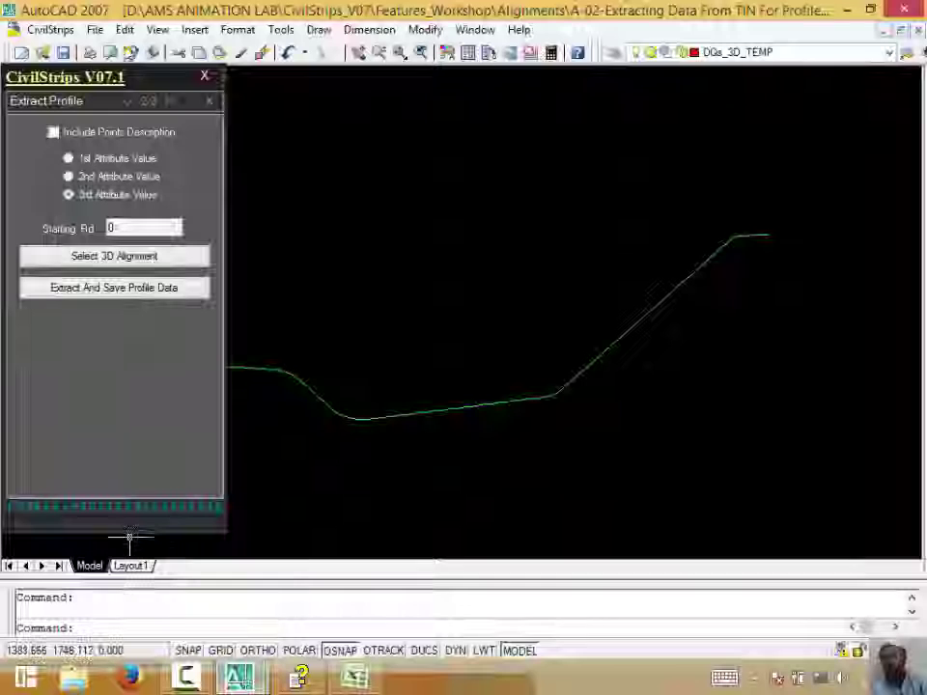
left_click(210, 102)
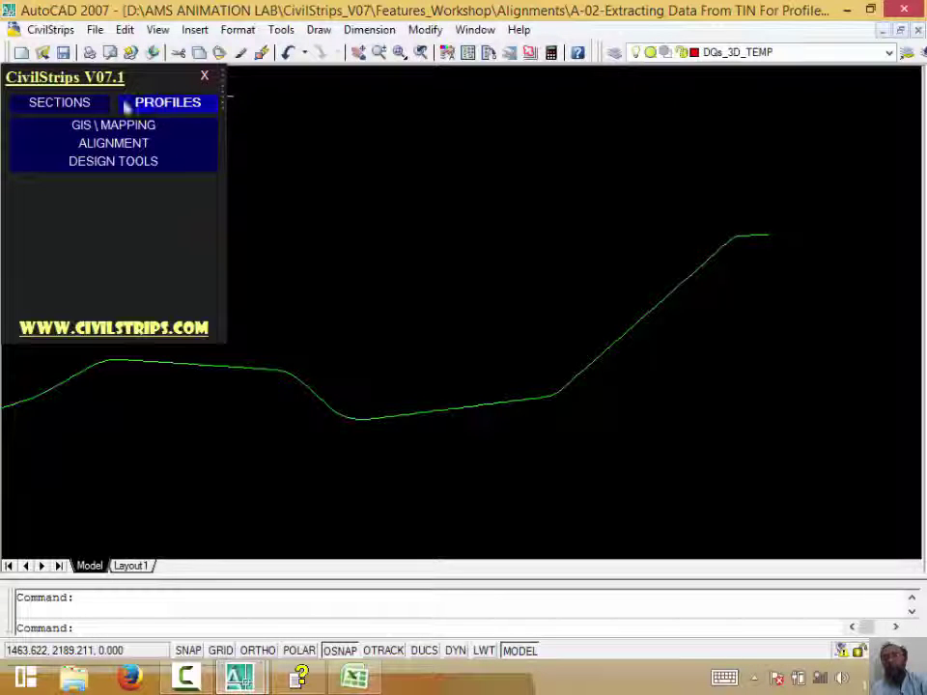
left_click(172, 103)
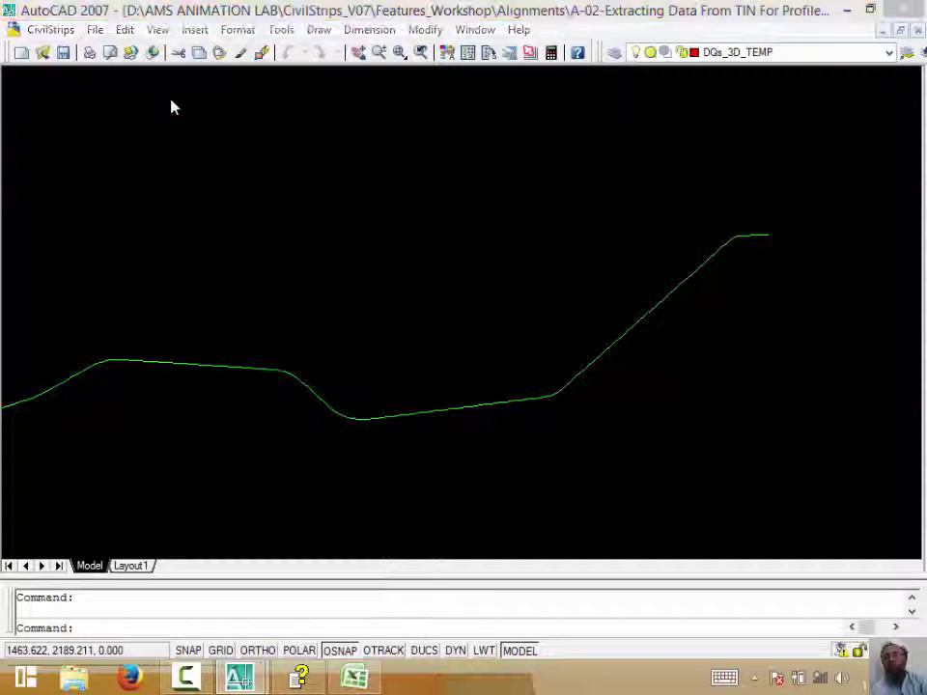
left_click(307, 276)
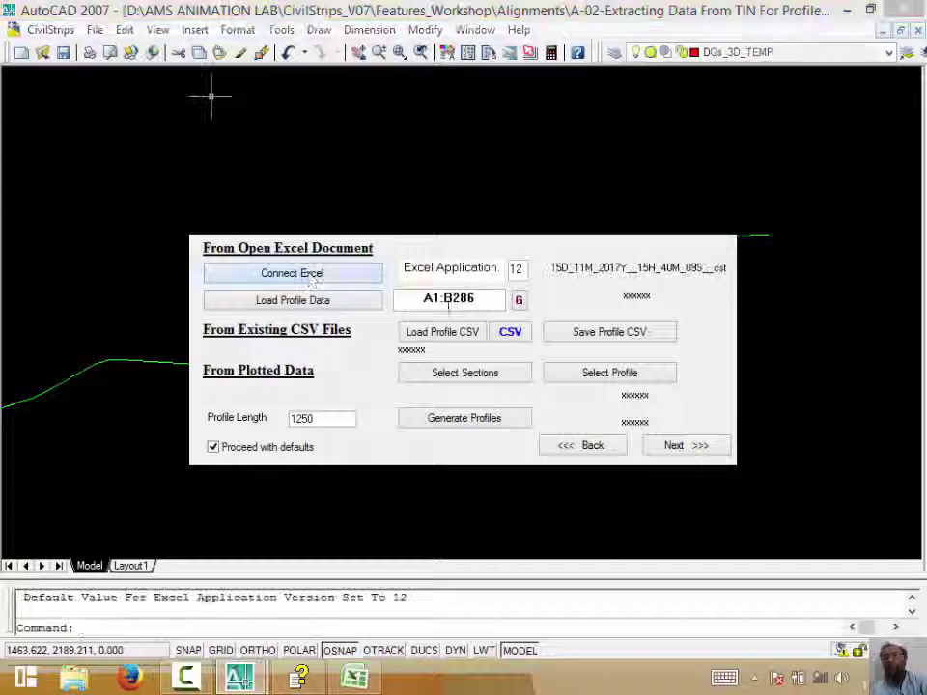
left_click(519, 301)
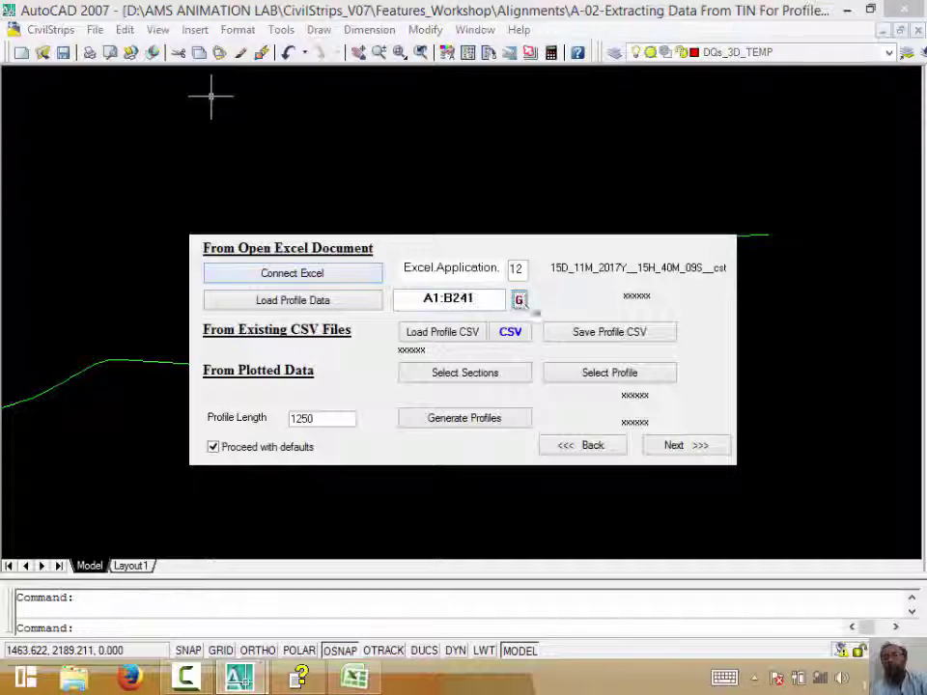
left_click(332, 302)
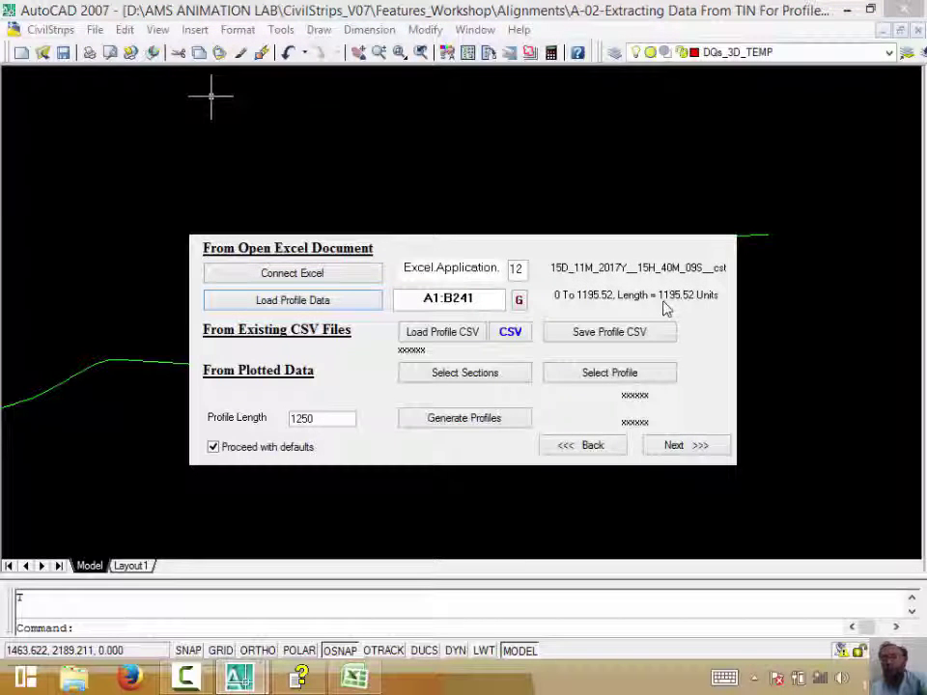
- Set the profile length to 1200 and generate a single profile, then continue to drawing settings
double_click(332, 420)
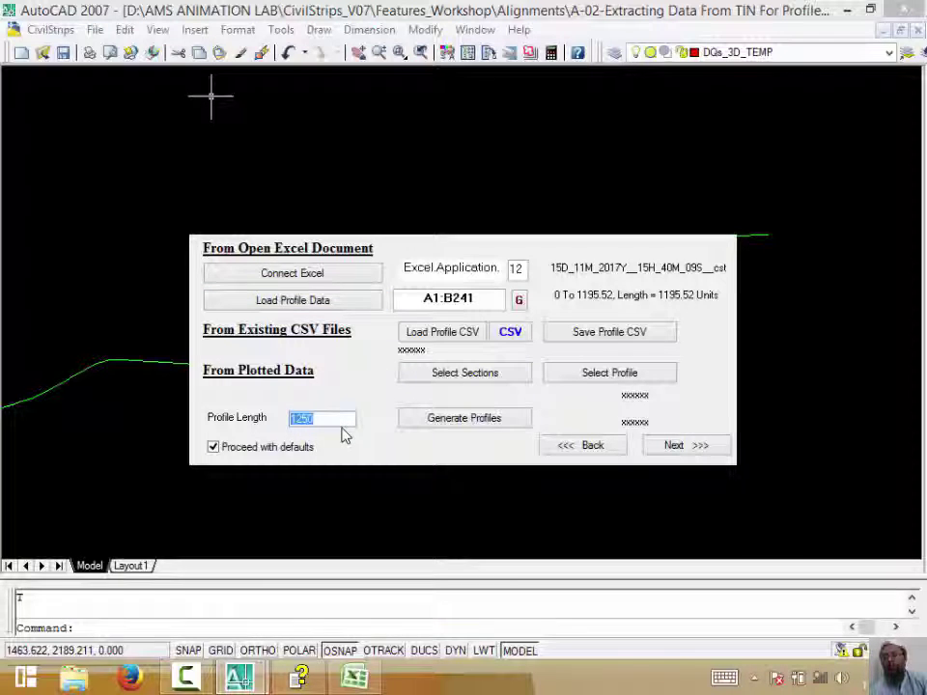
type("12")
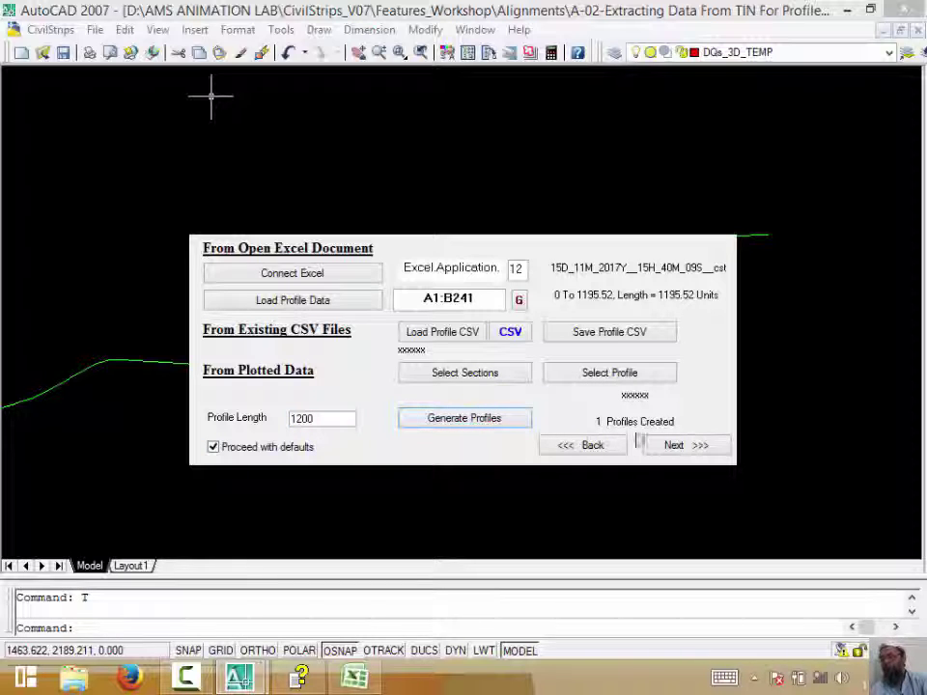
double_click(338, 418)
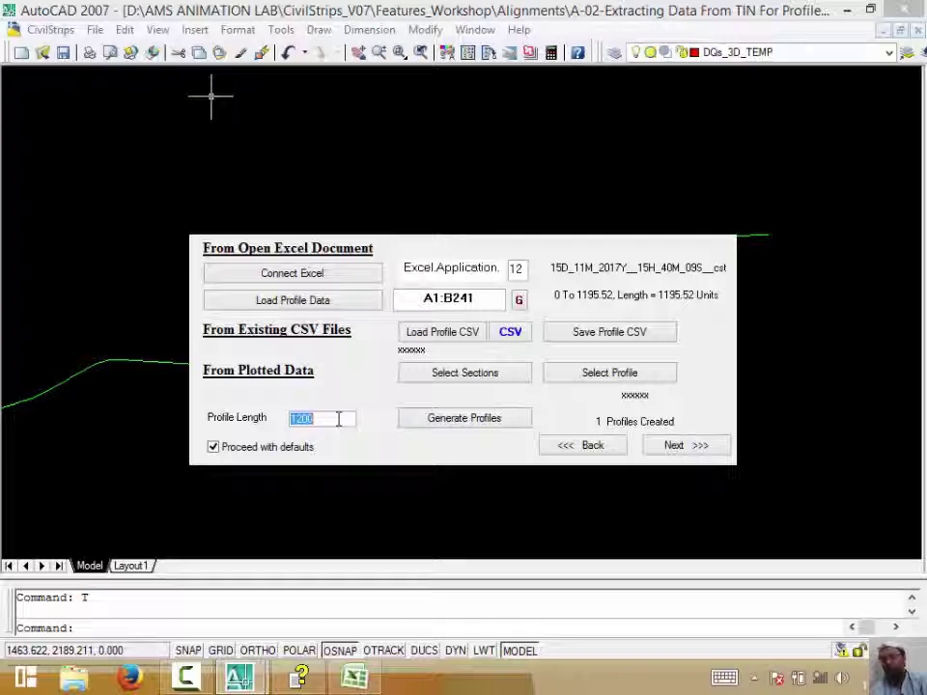
type("200")
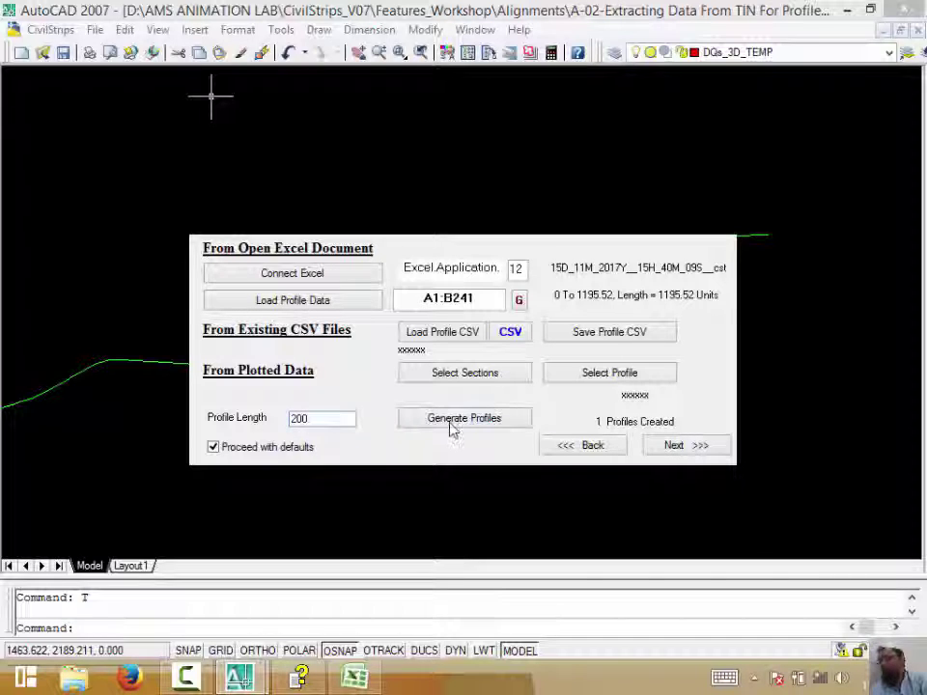
left_click(465, 418)
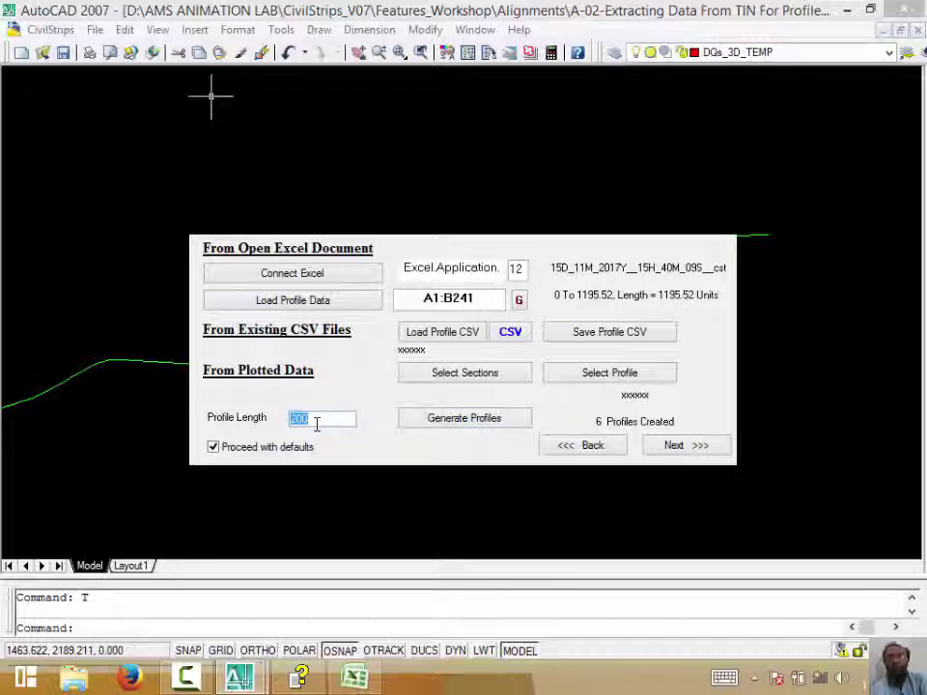
type("120")
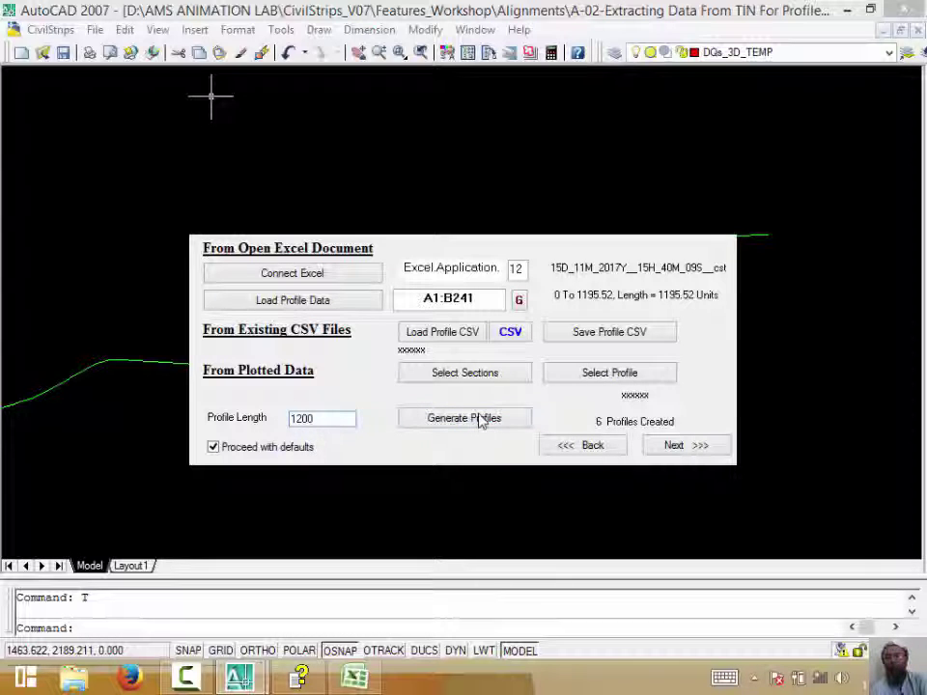
left_click(490, 419)
left_click(662, 450)
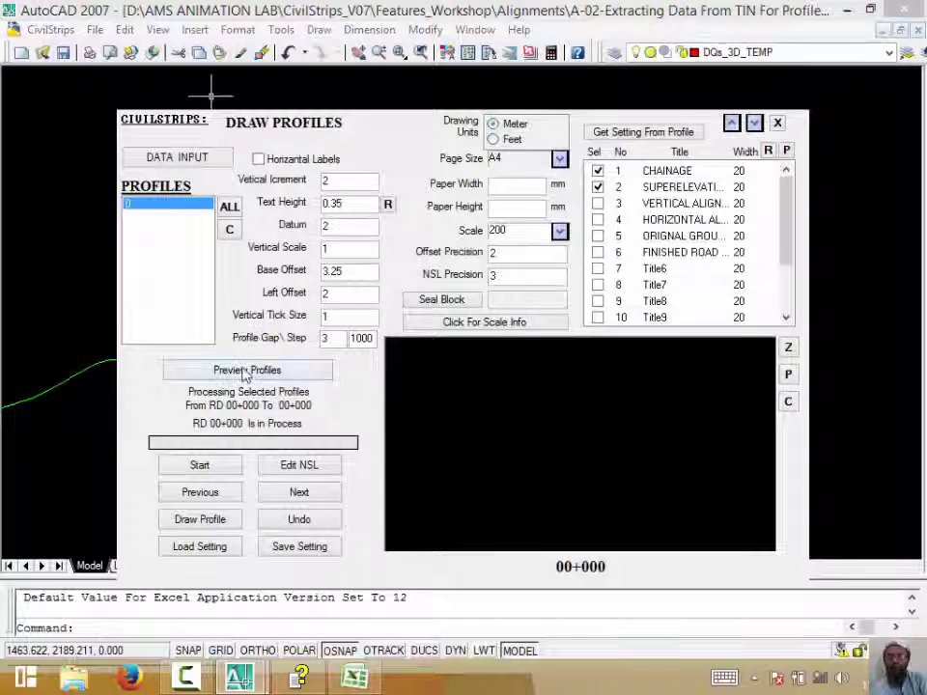
- Preview the profile and switch the page size to A0
left_click(244, 374)
left_click(214, 466)
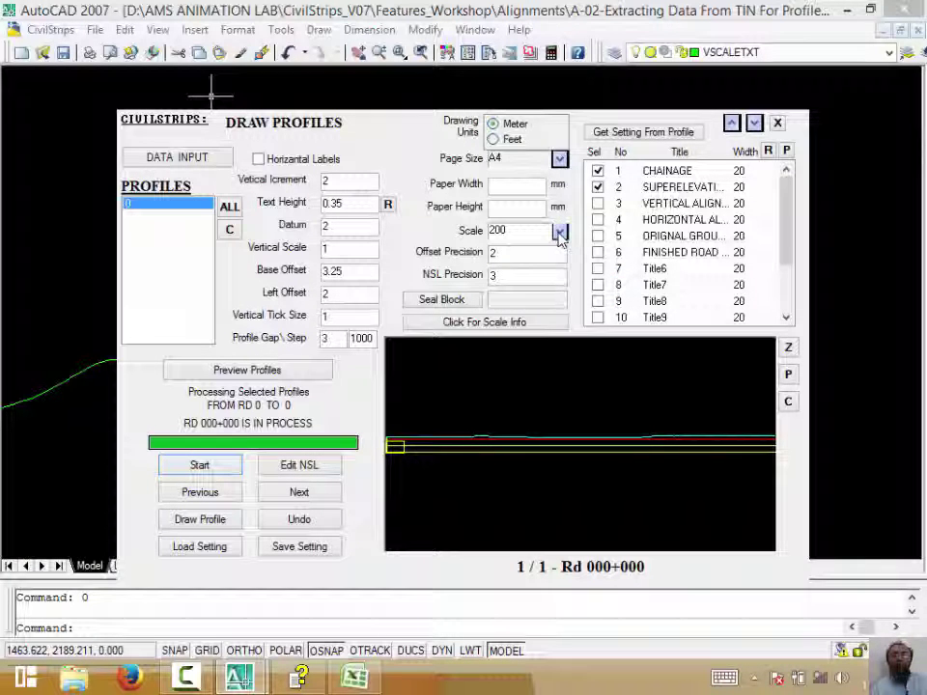
left_click(559, 158)
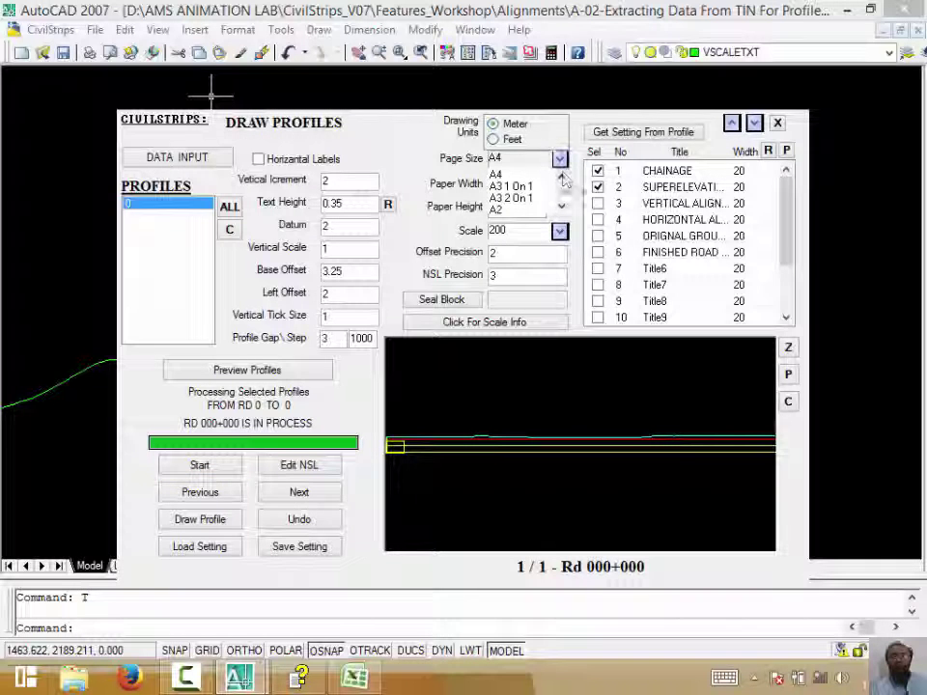
left_click(561, 207)
left_click(561, 208)
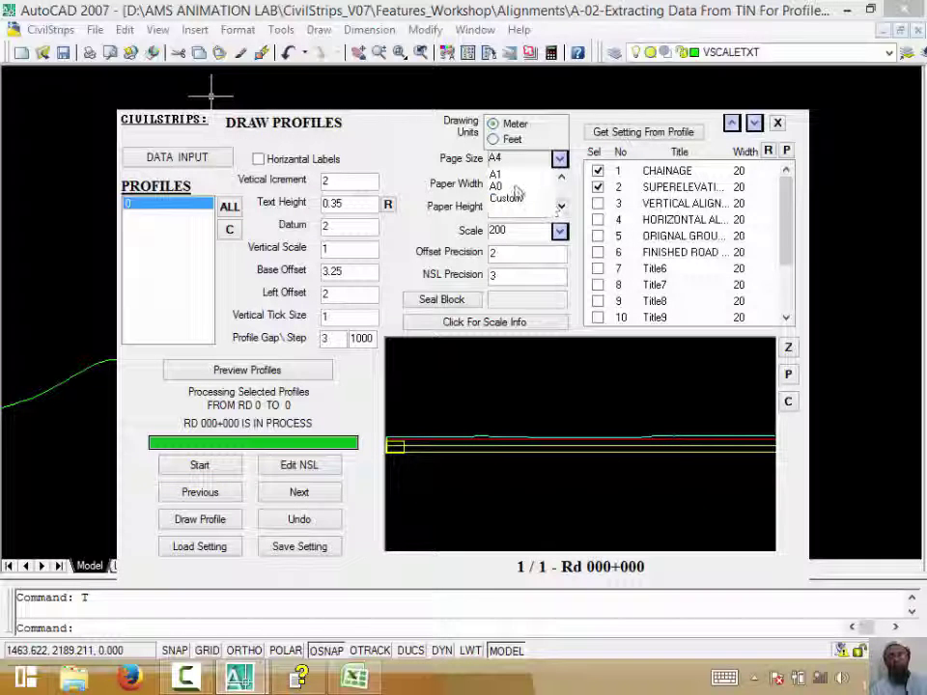
left_click(515, 187)
left_click(259, 370)
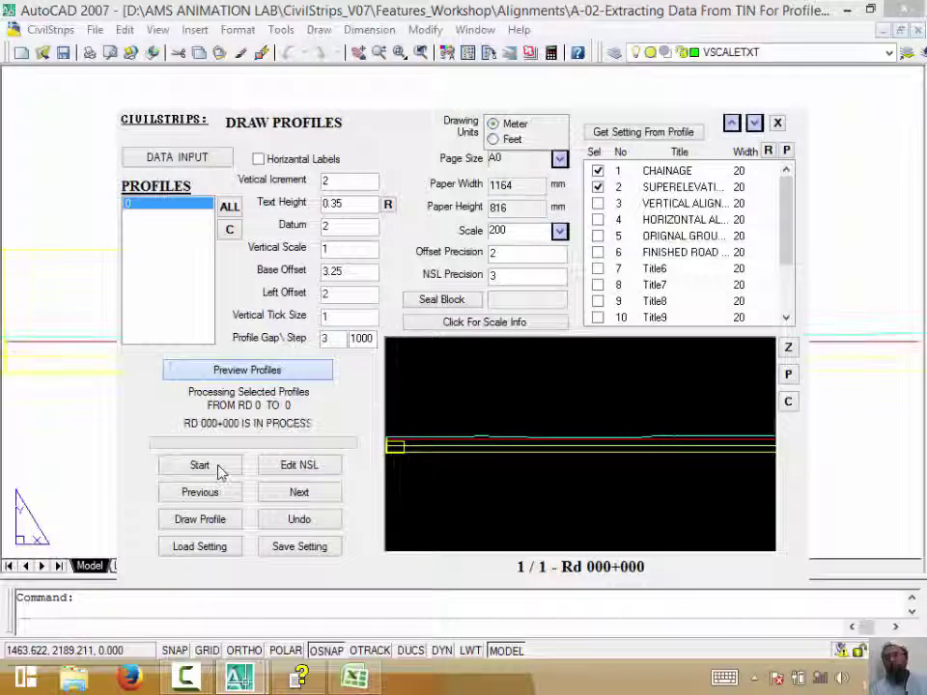
left_click(217, 467)
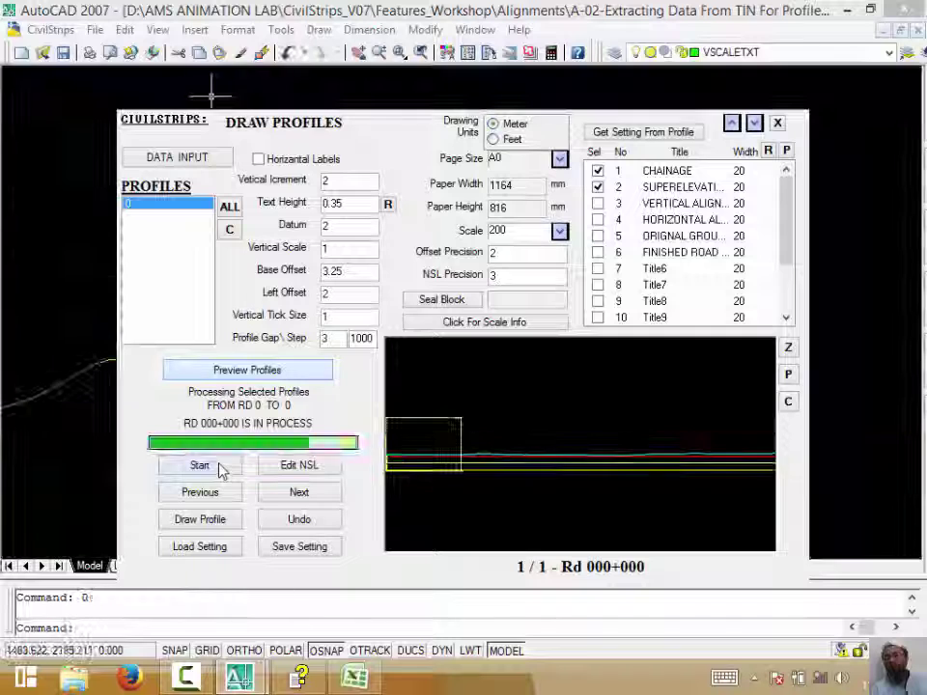
- Set the horizontal scale to 1000 and refresh the preview
left_click(524, 229)
type("0")
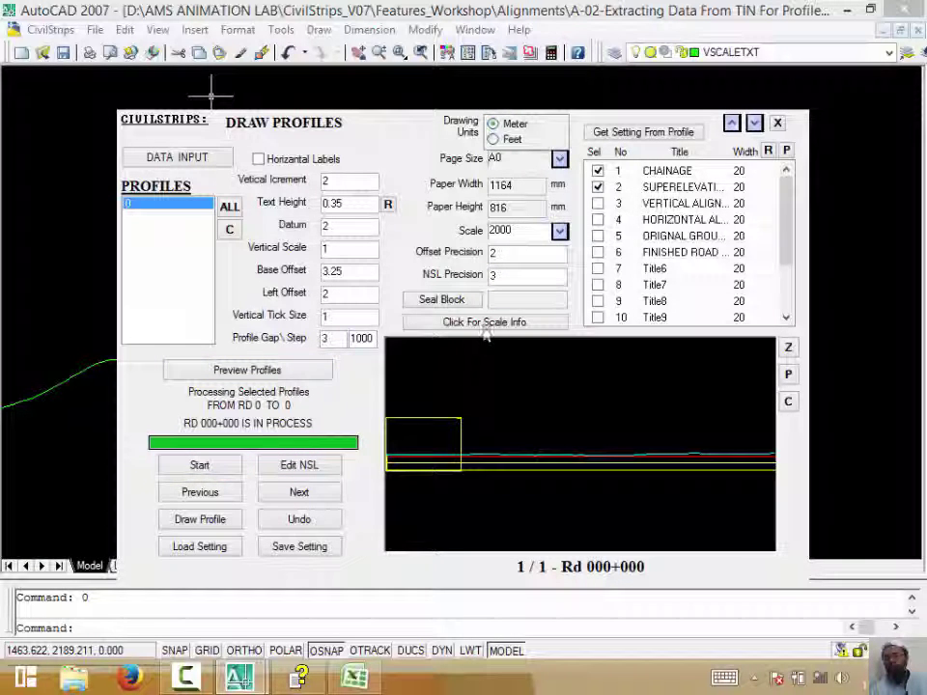
left_click(486, 327)
left_click(247, 372)
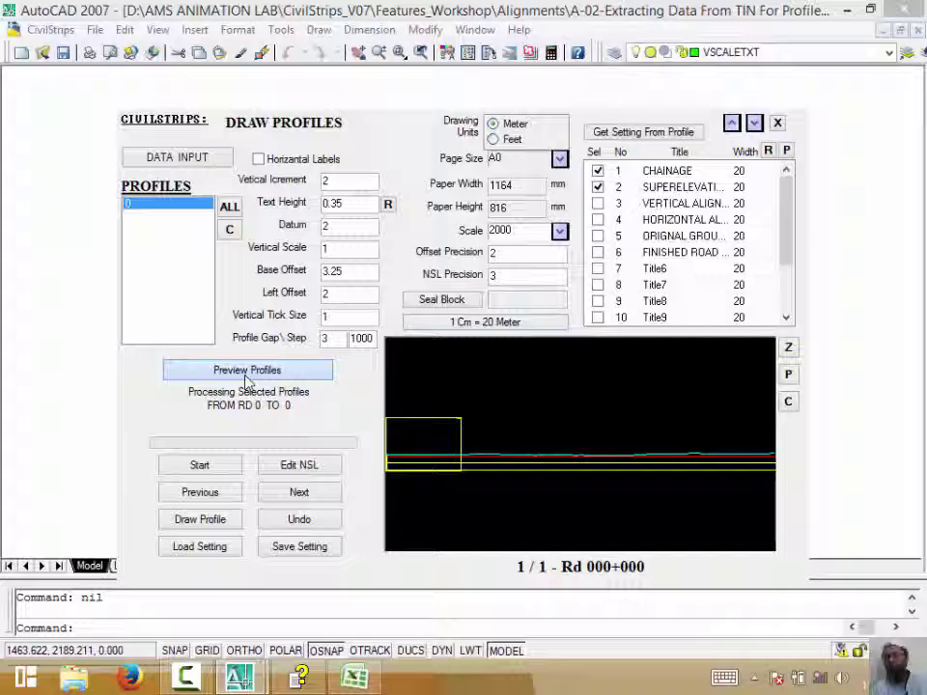
left_click(222, 464)
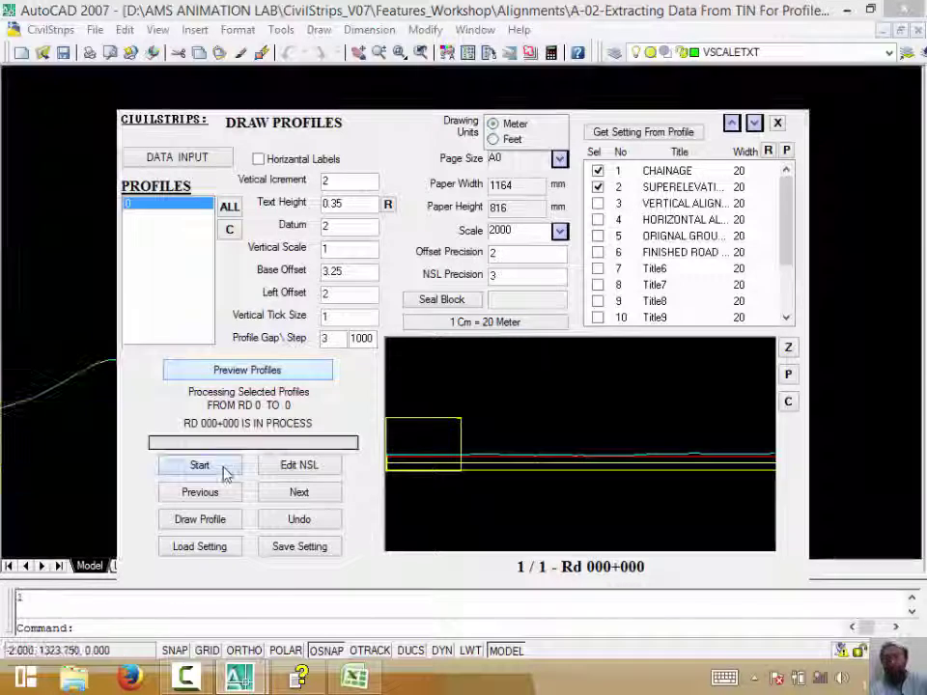
double_click(527, 229)
type("10")
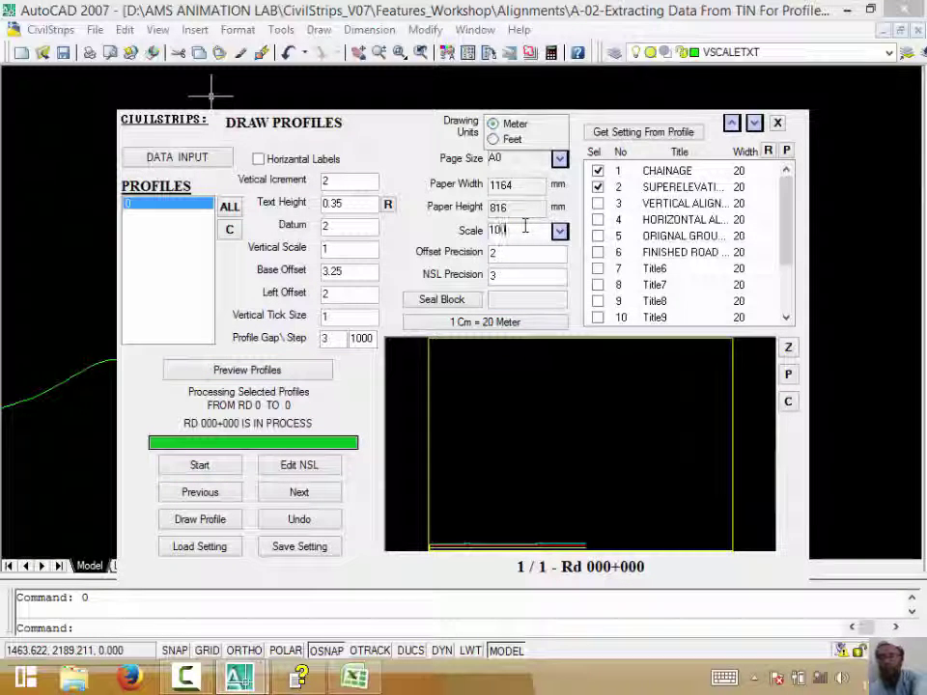
type("00")
left_click(285, 374)
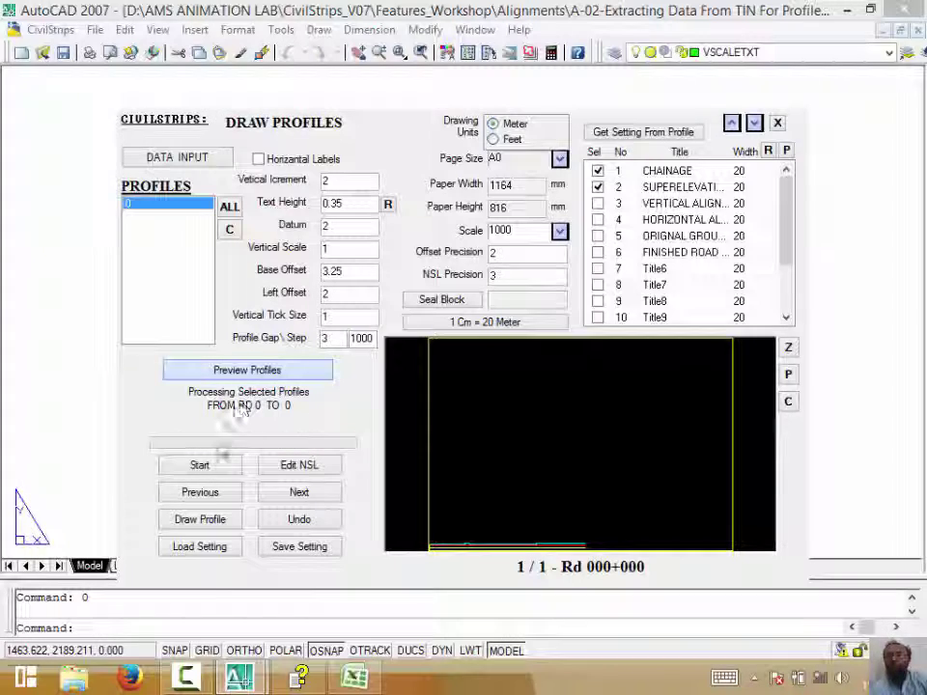
left_click(205, 467)
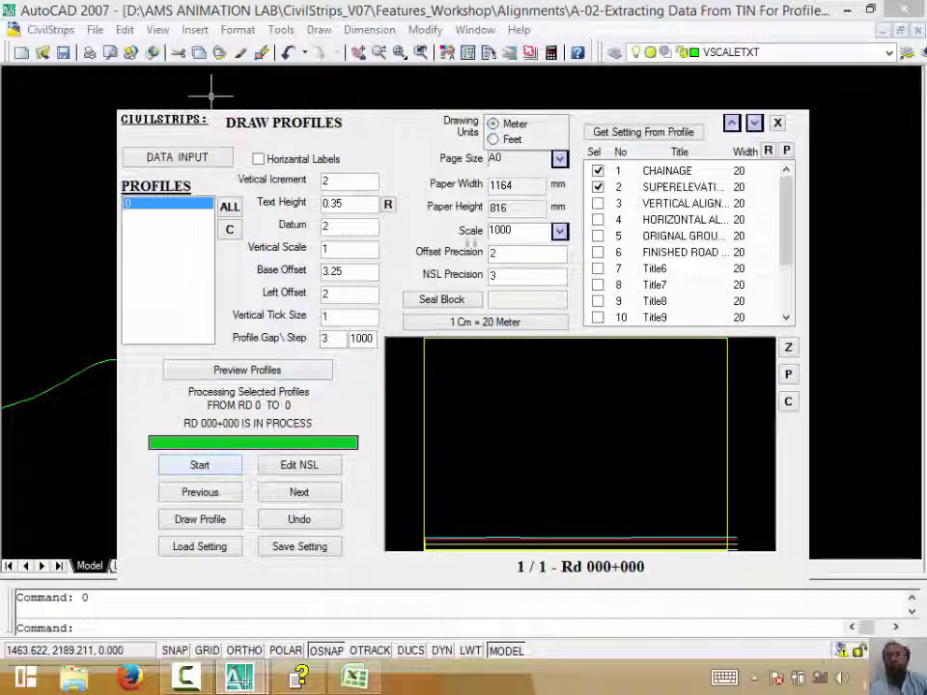
- Set the vertical scale to 10 and refresh the preview
left_click(340, 248)
type("0")
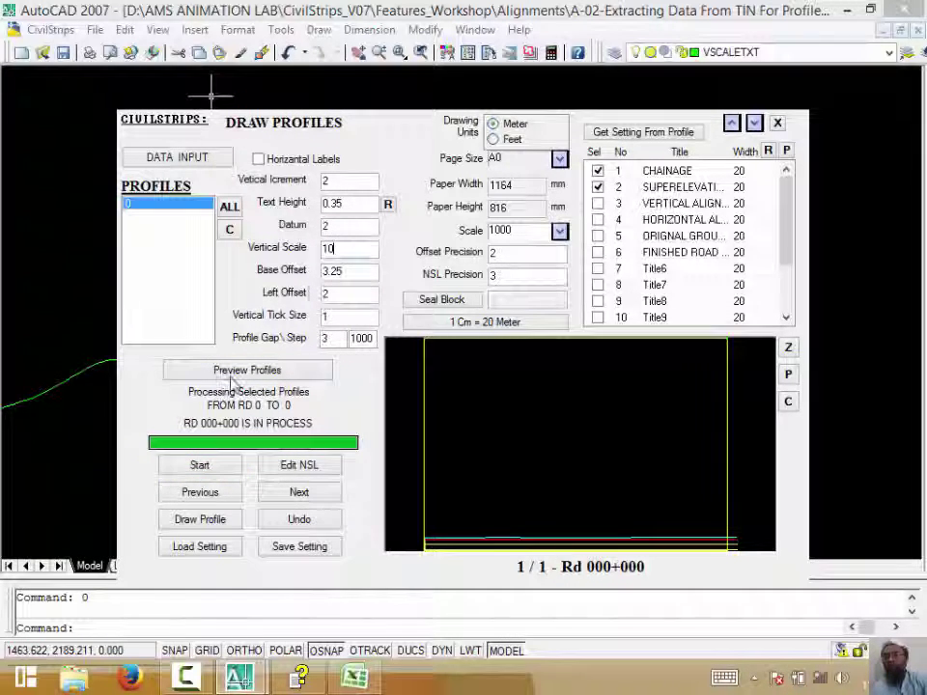
left_click(230, 376)
left_click(228, 467)
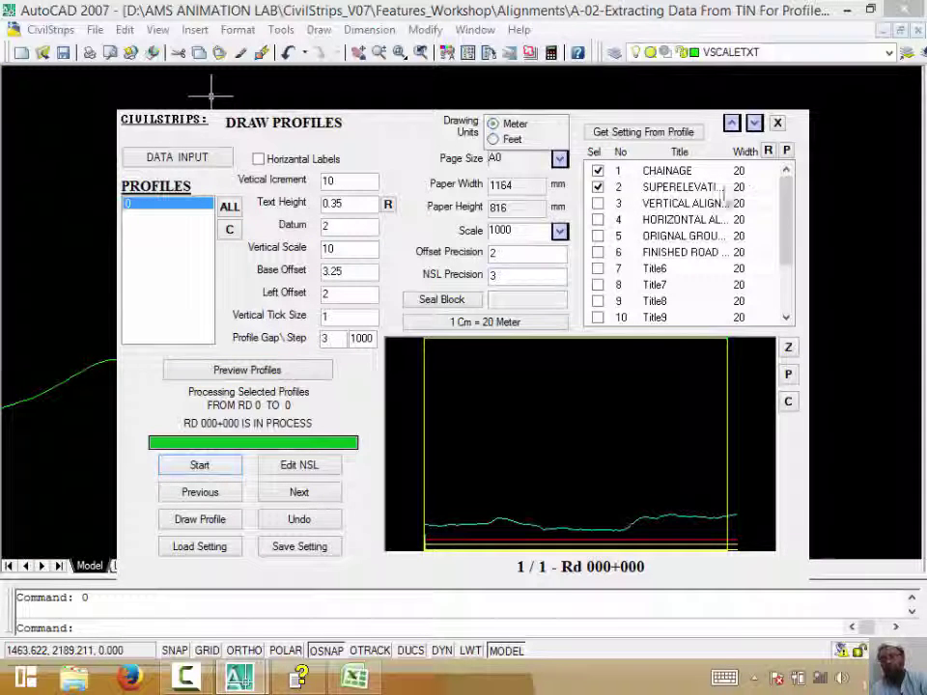
- Include the vertical alignment, horizontal alignment and original ground bands, and make every band 50 wide
left_click(598, 203)
left_click(598, 219)
left_click(597, 236)
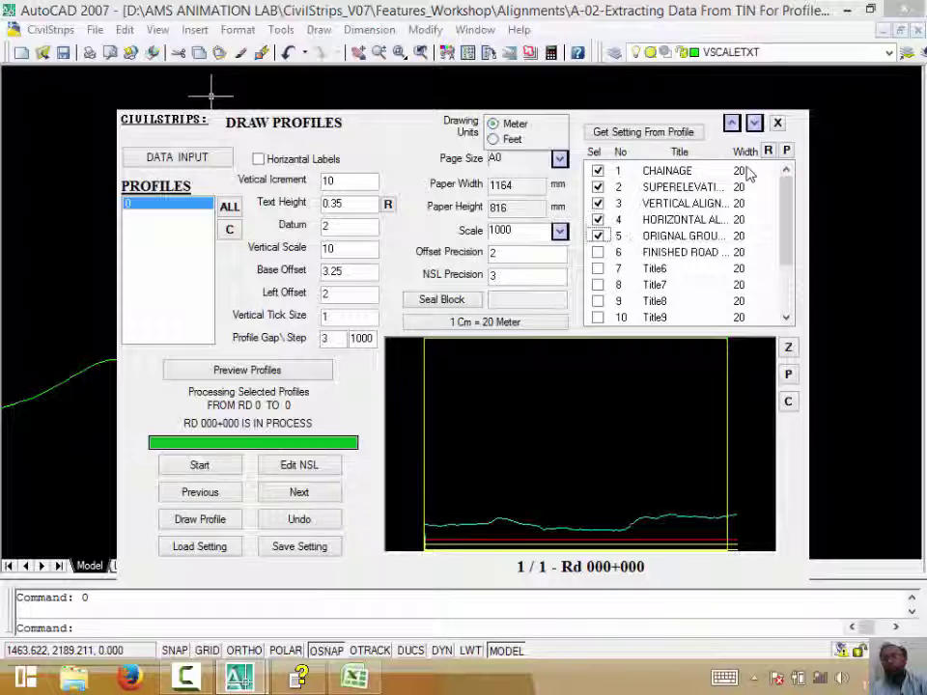
double_click(750, 171)
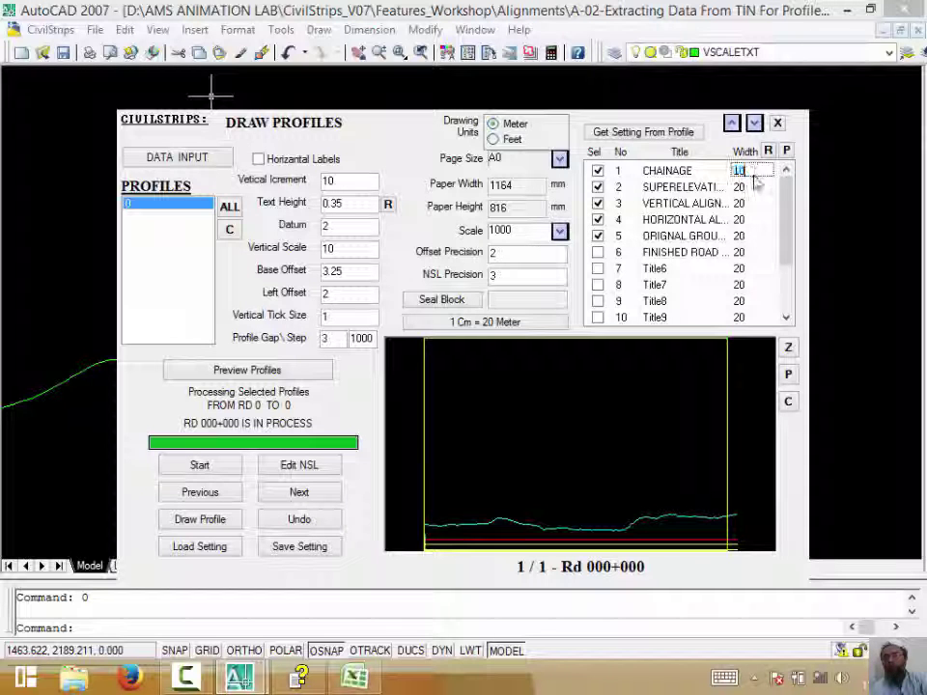
type("0")
left_click(785, 149)
left_click(247, 369)
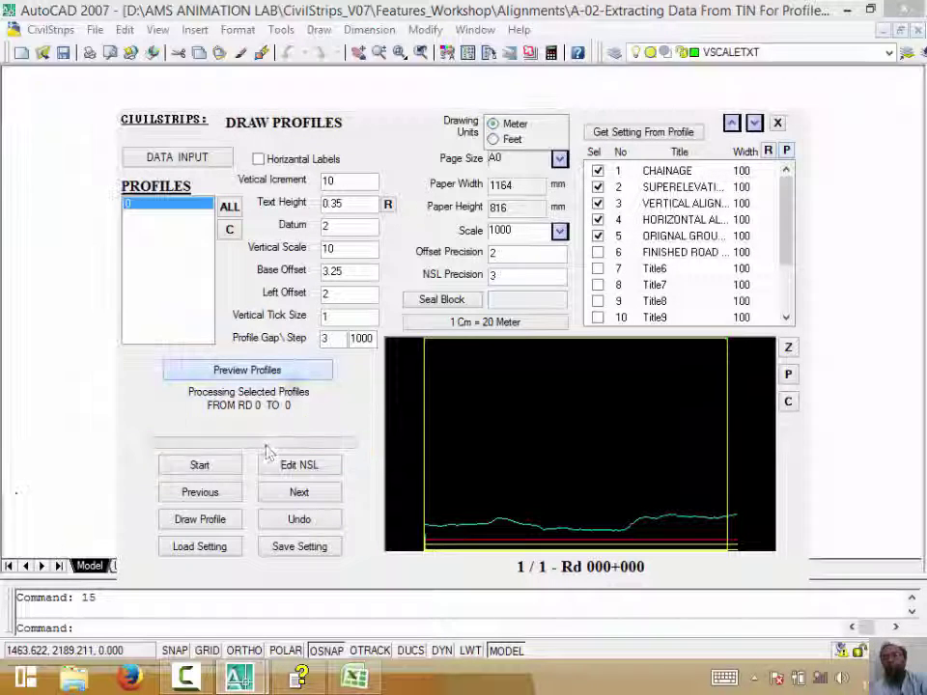
left_click(232, 466)
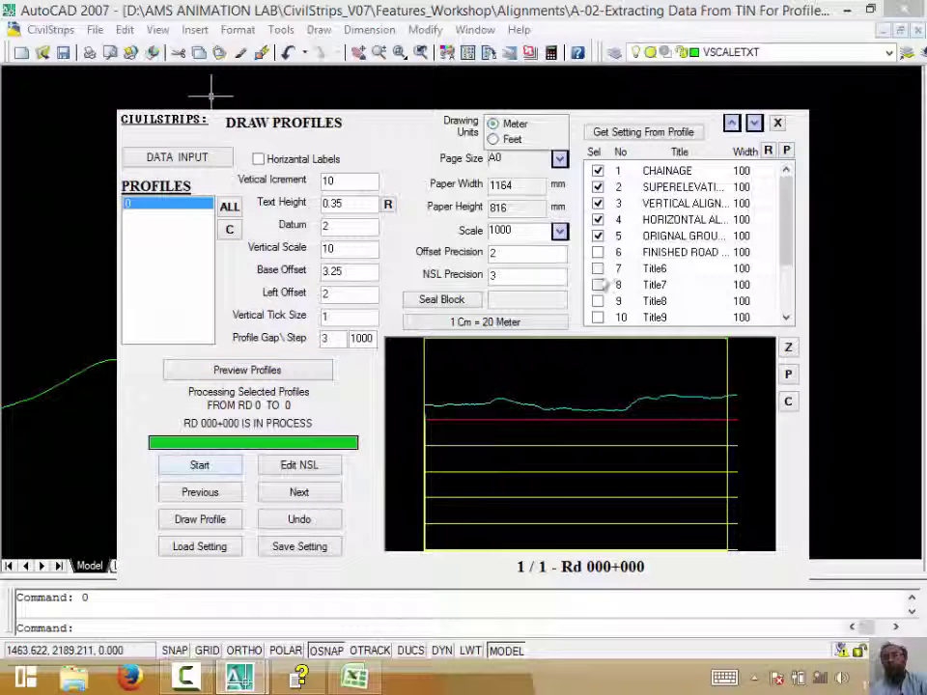
double_click(759, 174)
type("50")
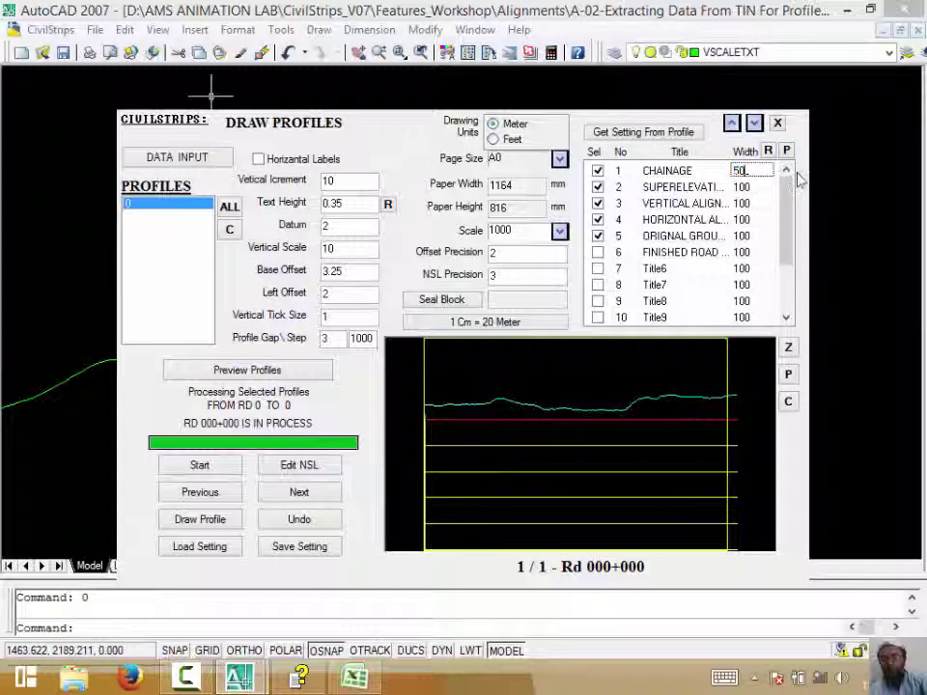
left_click(786, 150)
left_click(289, 372)
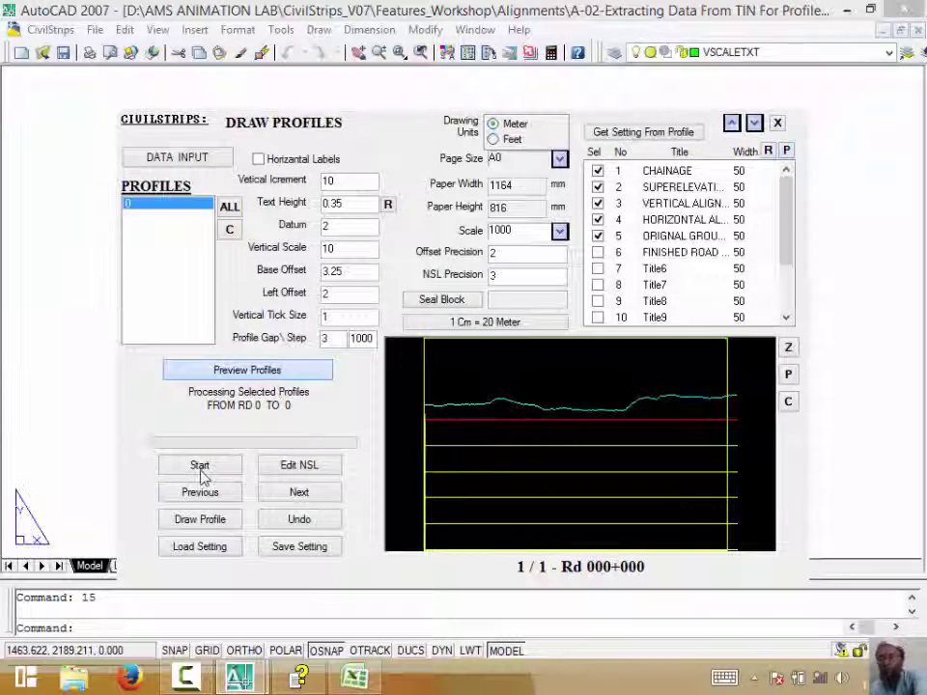
left_click(201, 471)
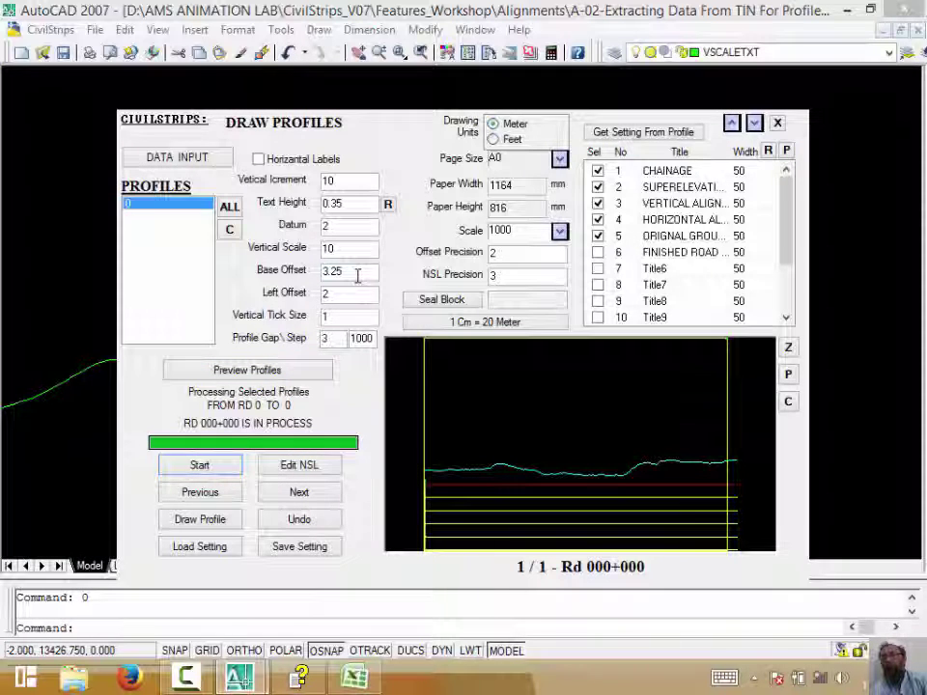
- Set left offset 100 and text height 3.5, then process and draw the profile sheet
double_click(359, 273)
left_click(358, 294)
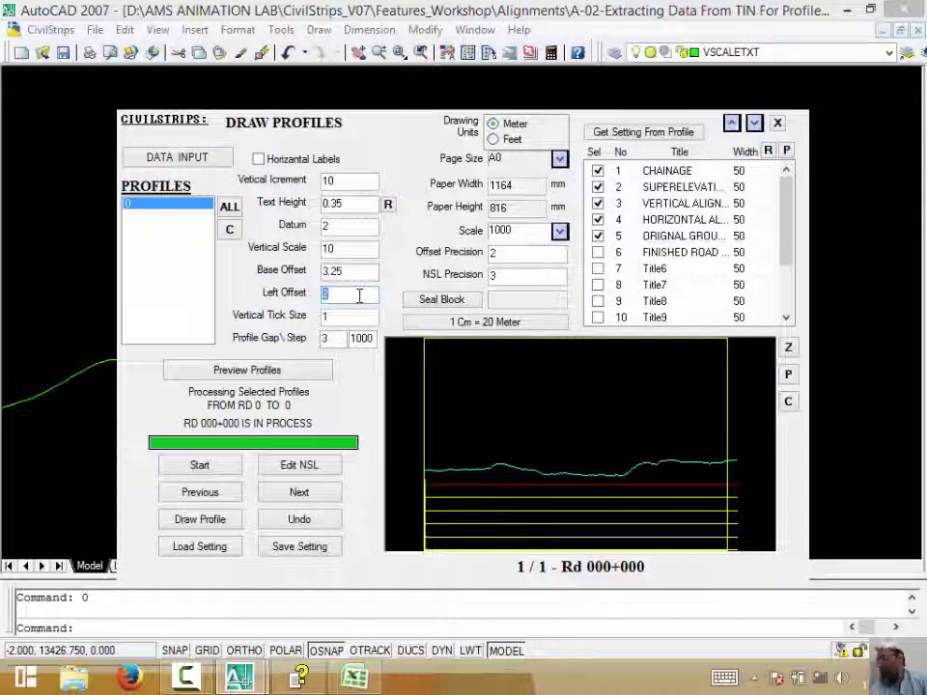
type("100")
left_click(230, 370)
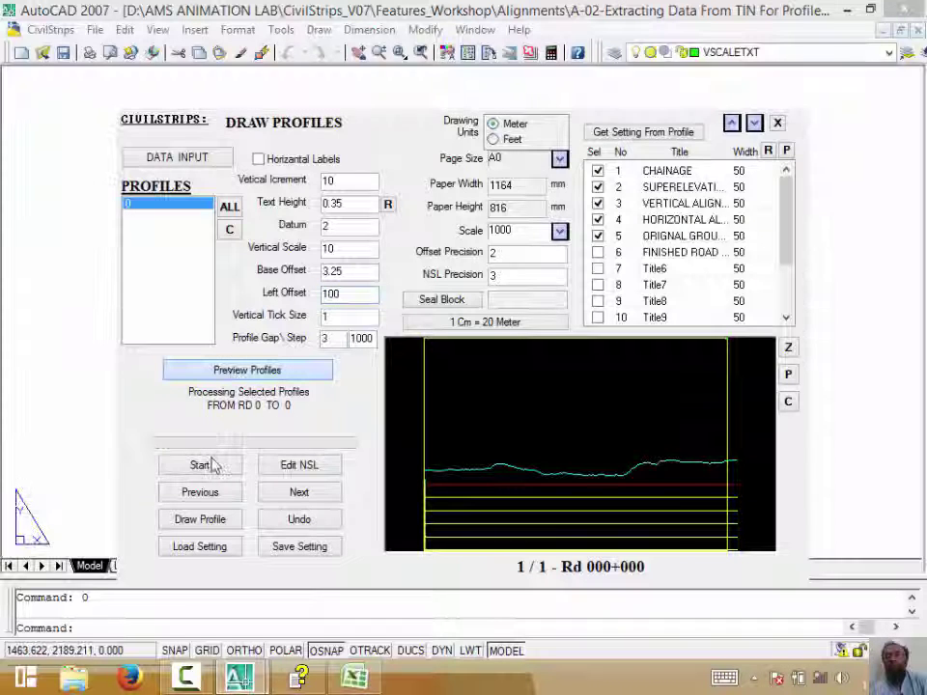
left_click(214, 468)
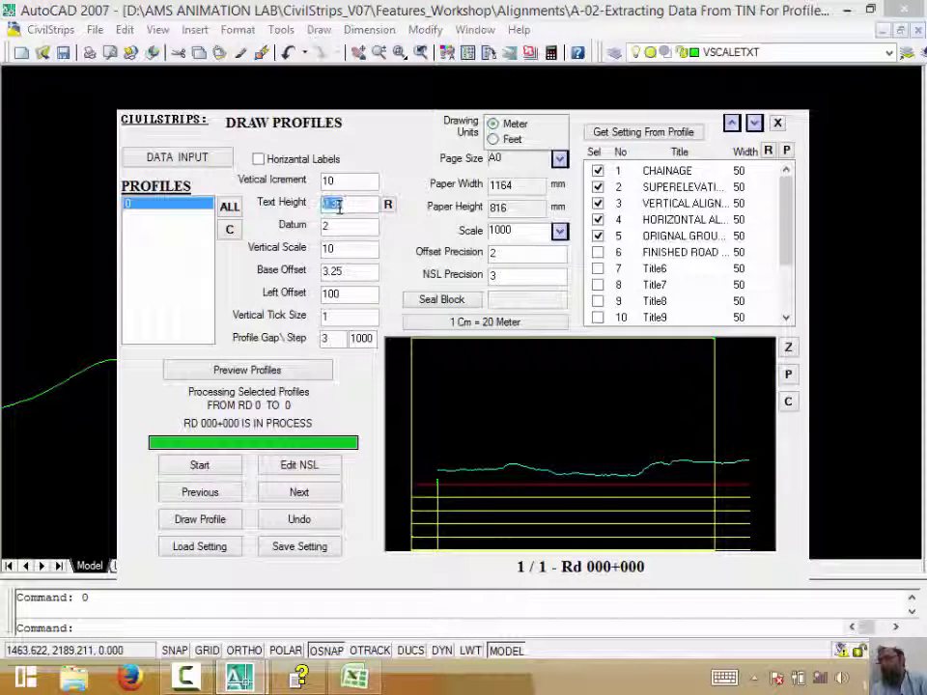
type("3.5")
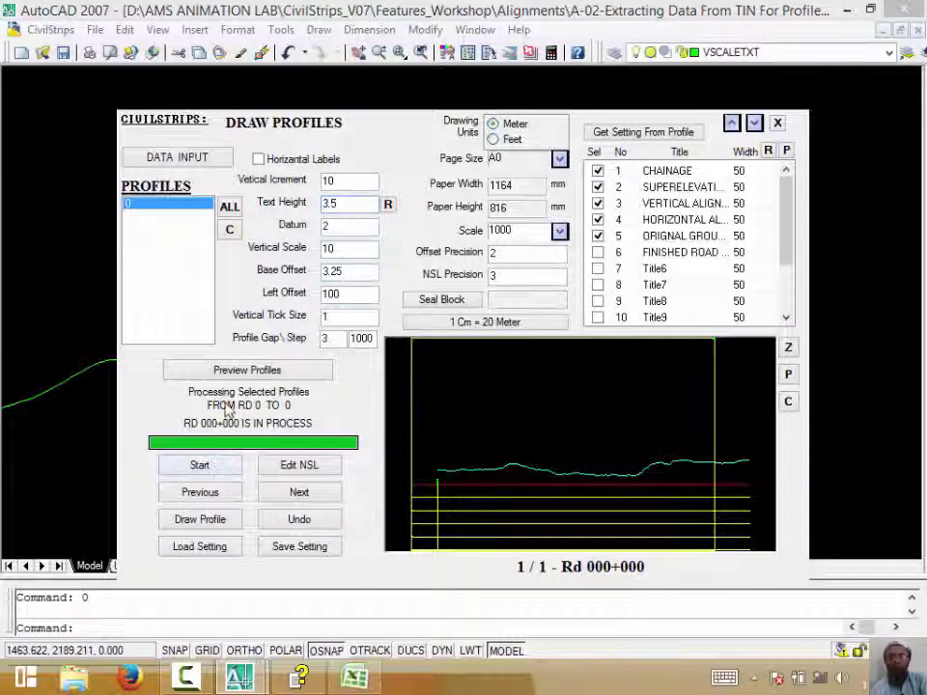
left_click(221, 466)
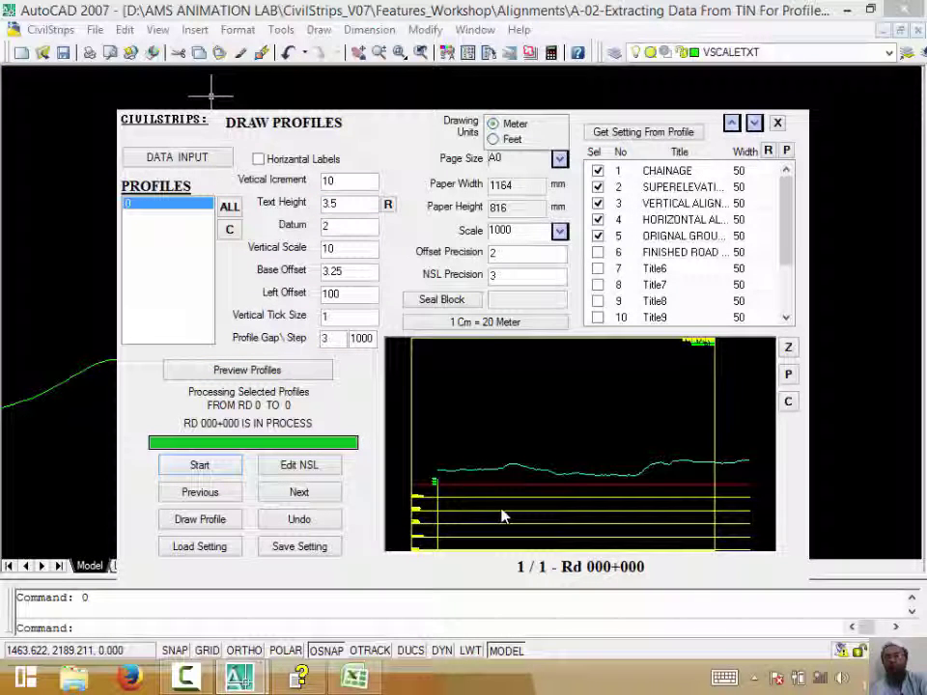
left_click(228, 524)
- Move the drawn profile sheet to the right of the alignment strip
left_click(731, 124)
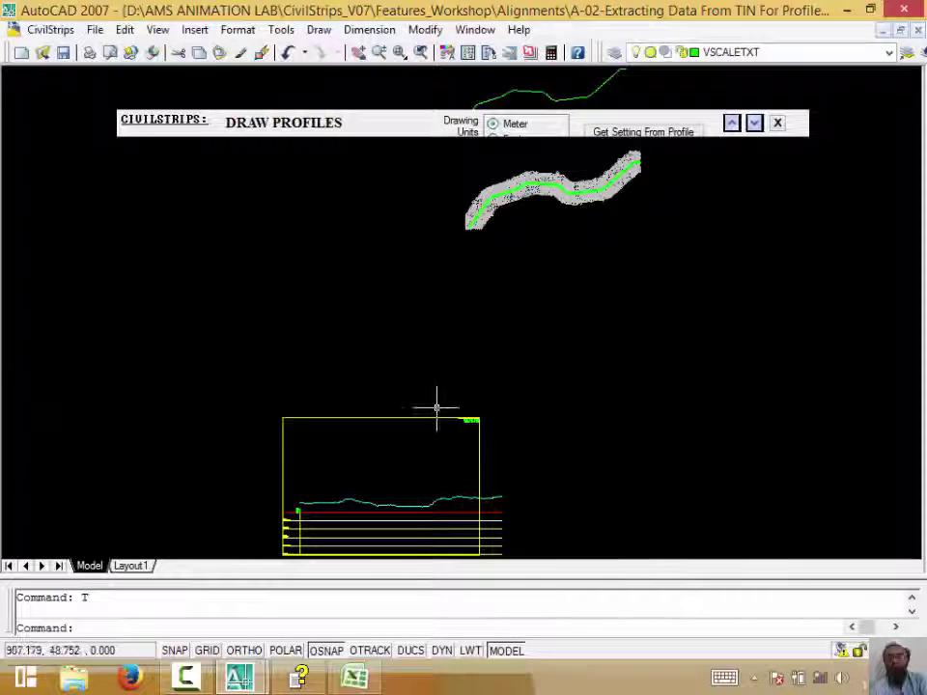
scroll(443, 399, "down", 3)
type("m")
key("Return")
left_click(476, 405)
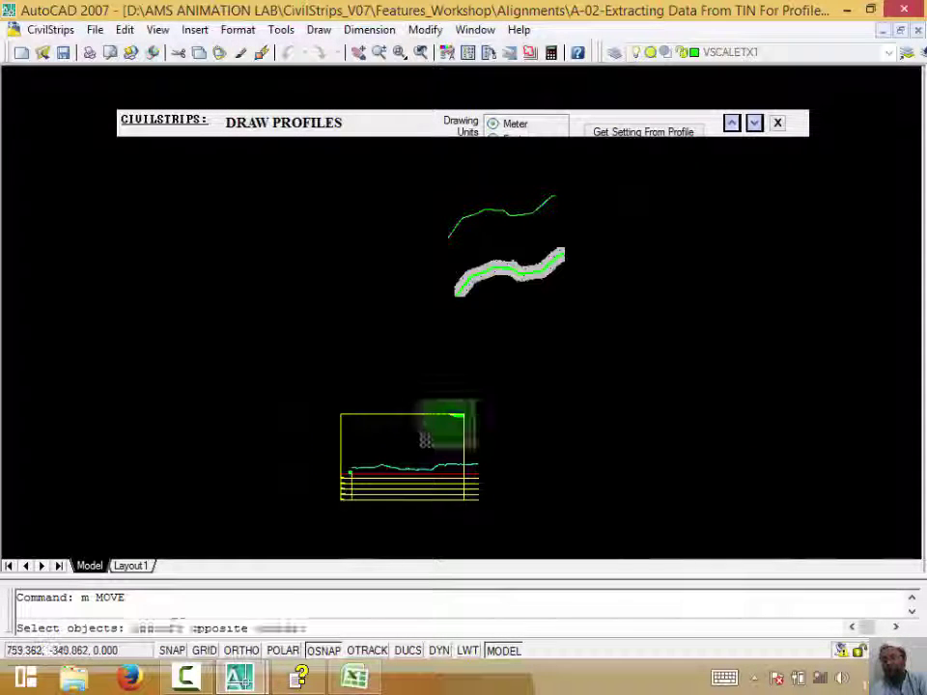
left_click(425, 444)
key("Return")
left_click(413, 477)
left_click(651, 336)
key("Escape")
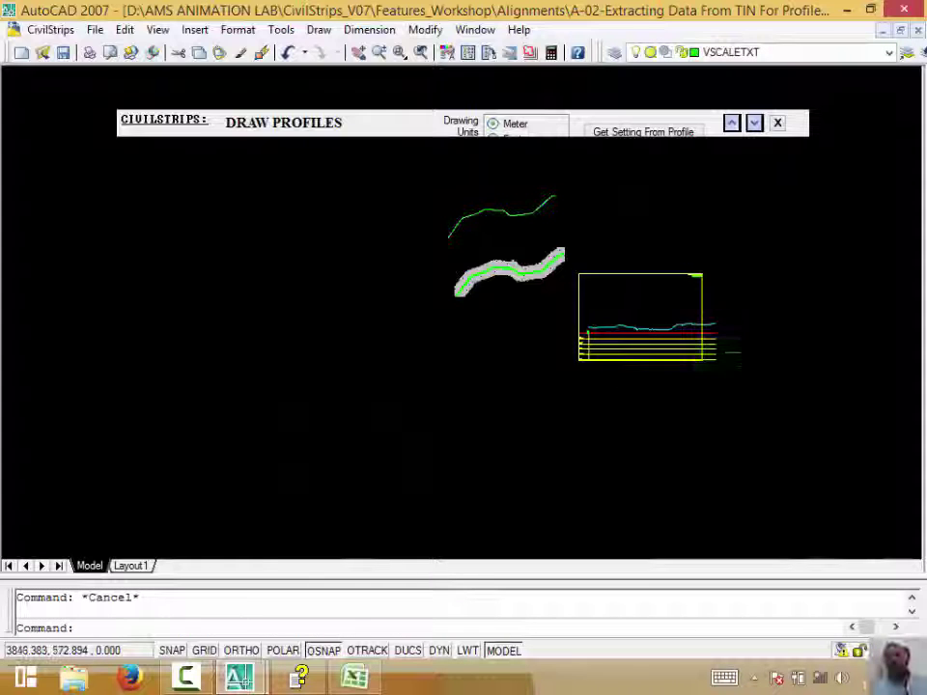
- Explode the moved profile sheet and close the Draw Profiles dialog
left_click(722, 342)
left_click(634, 343)
type("x")
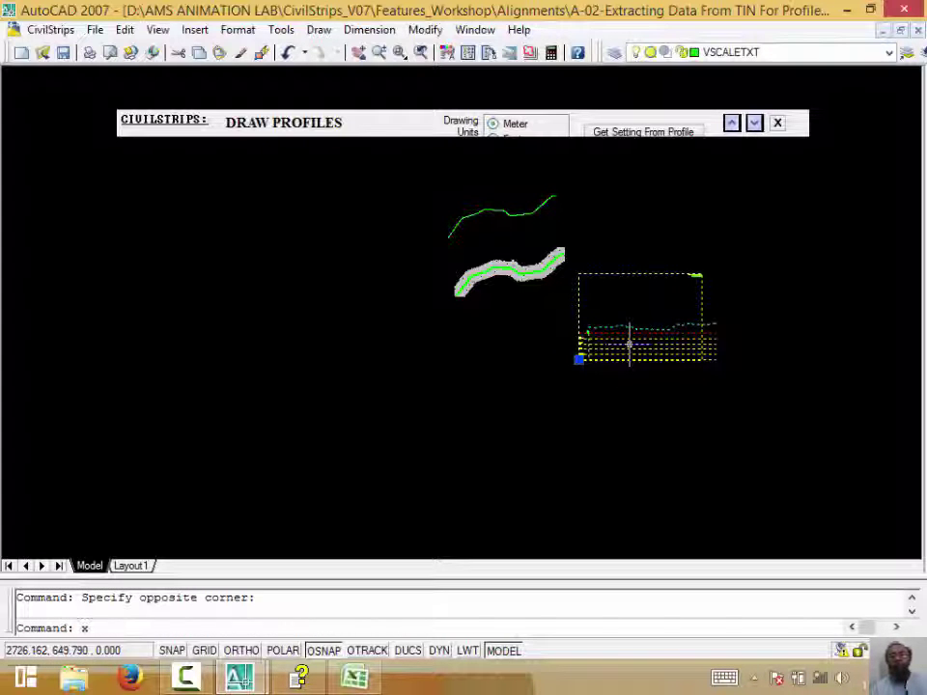
key("Return")
left_click(777, 122)
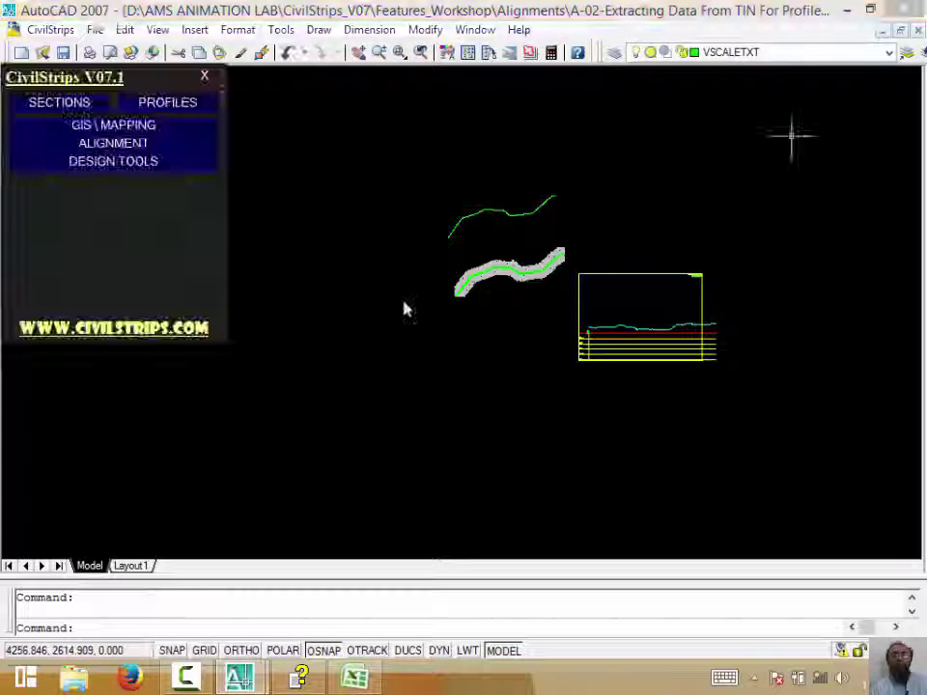
- Add the drawn profile to the Design Tools Profiles list and zoom to profile 0
left_click(241, 78)
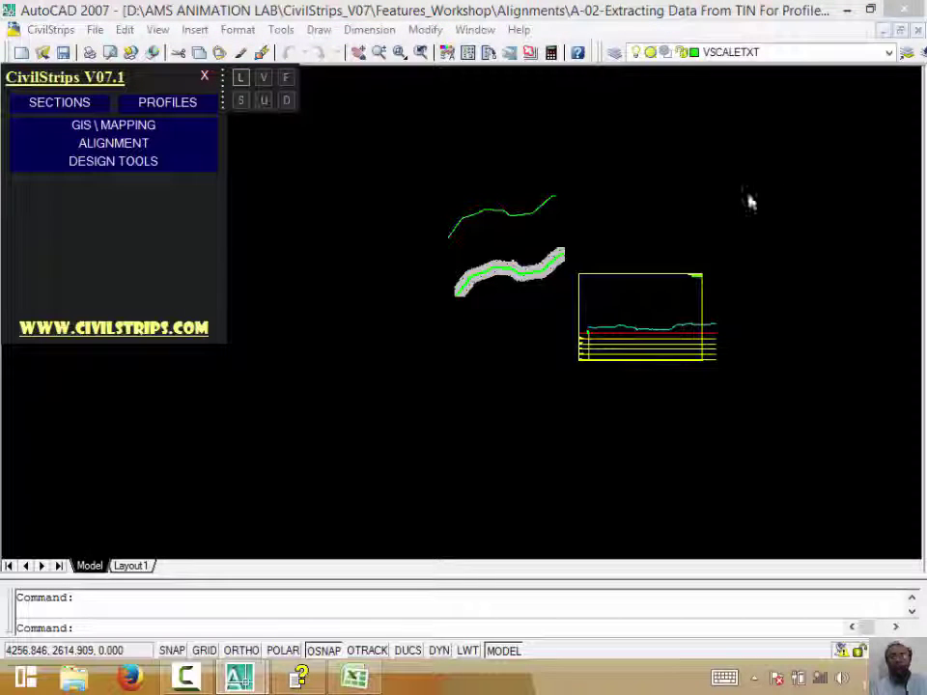
left_click(841, 169)
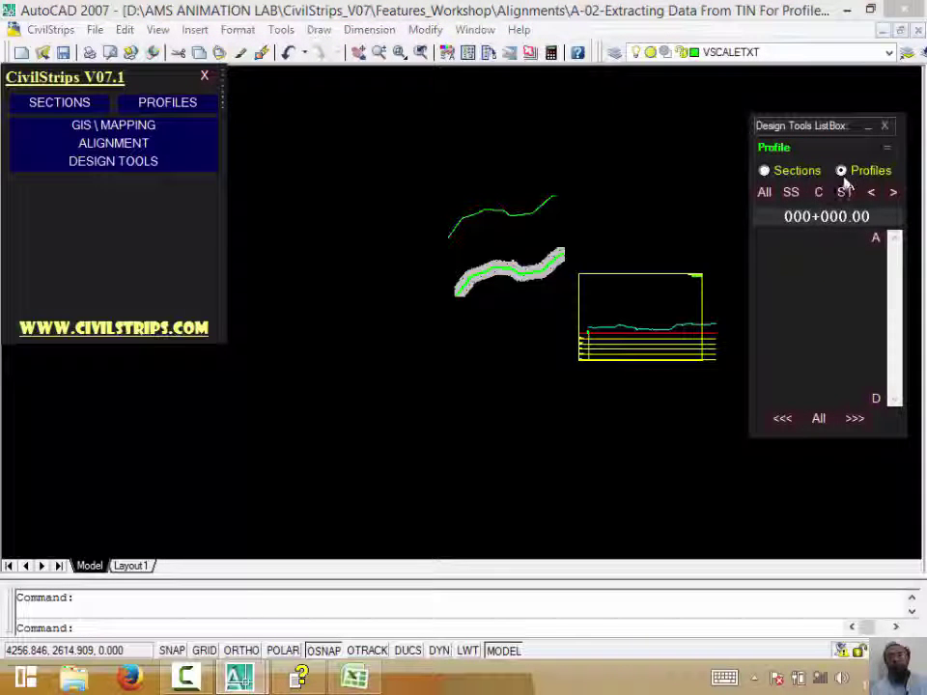
left_click(791, 193)
left_click(703, 240)
left_click(666, 314)
key("Return")
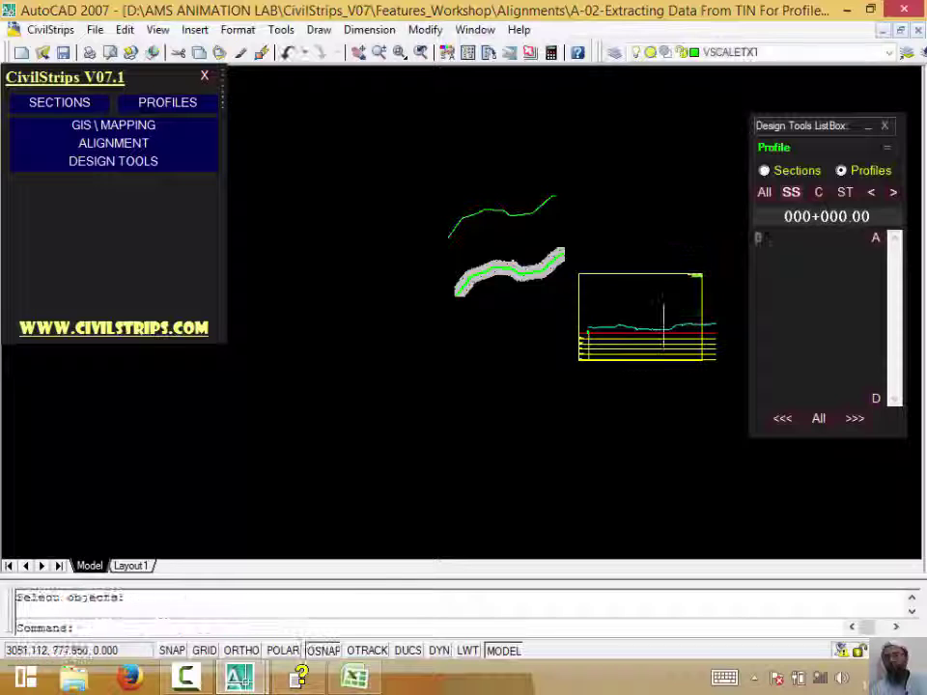
left_click(772, 239)
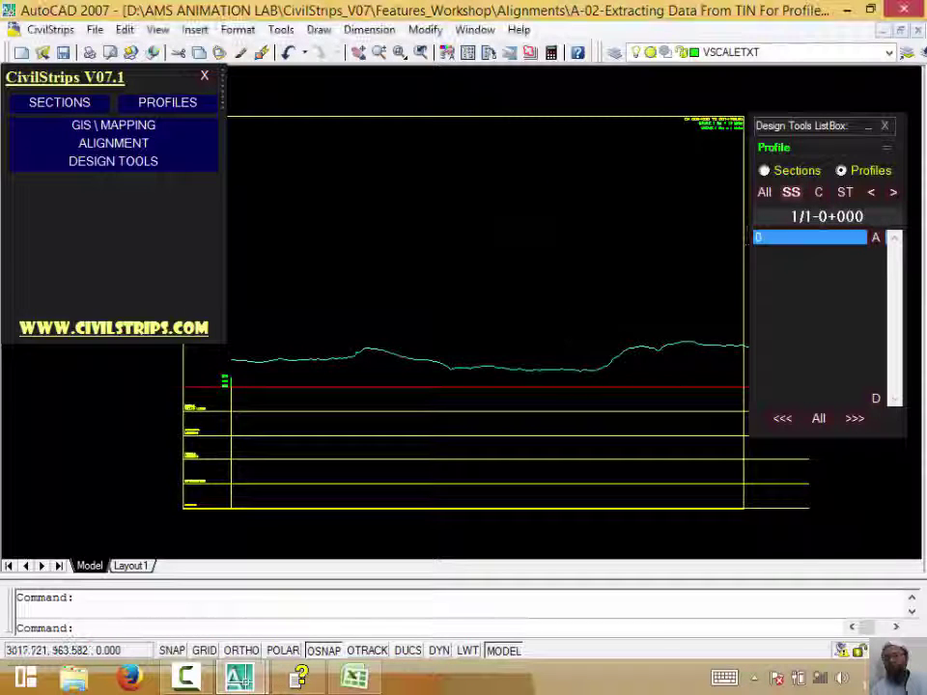
- Stretch the border's right edge horizontally with Ortho so it encloses the whole profile
left_click(476, 348)
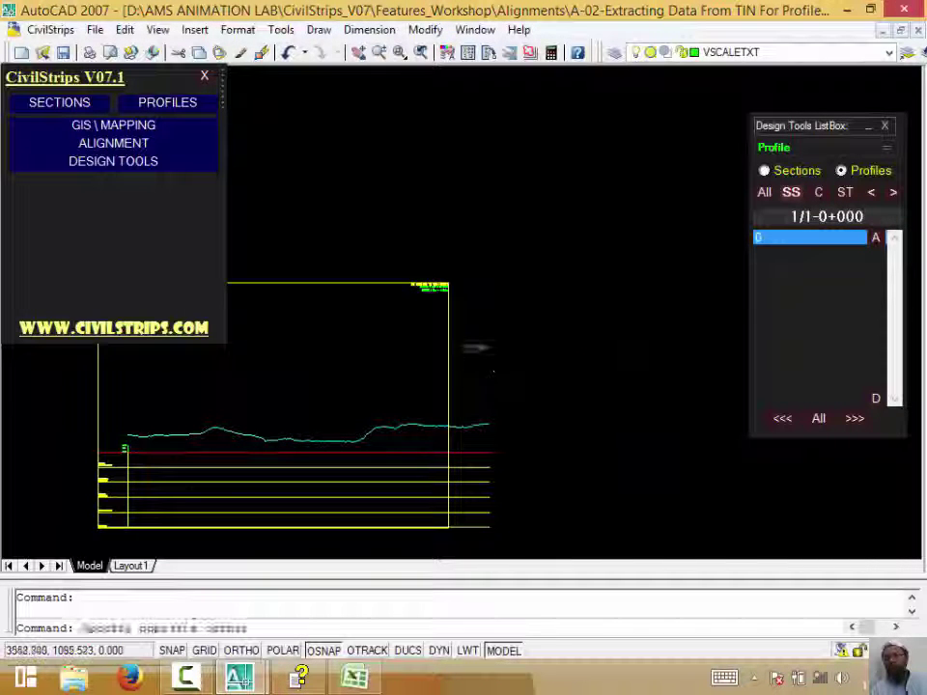
left_click(470, 522)
left_click(448, 528)
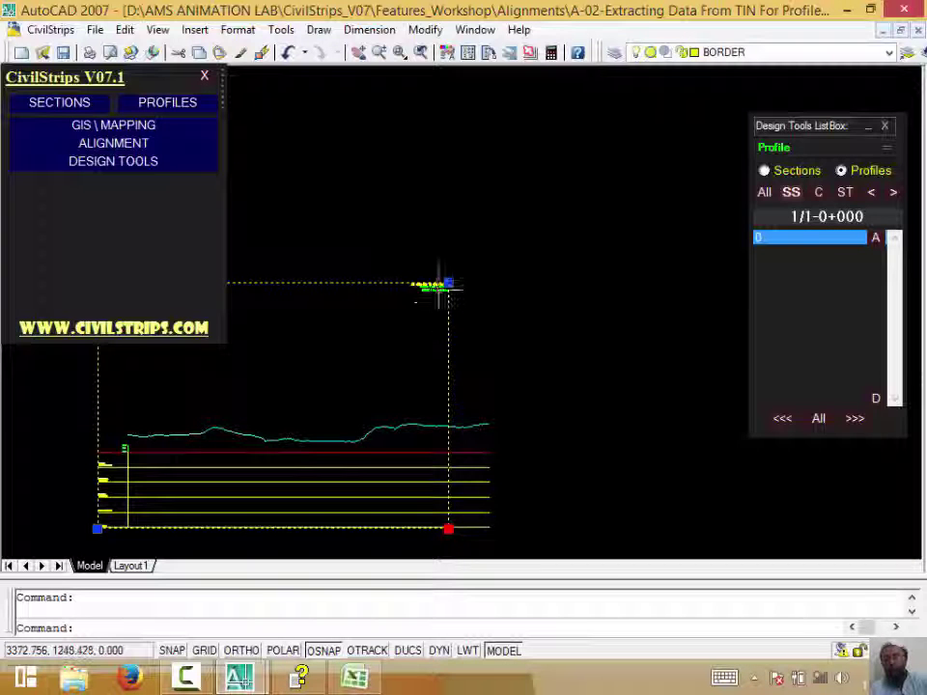
left_click(448, 283)
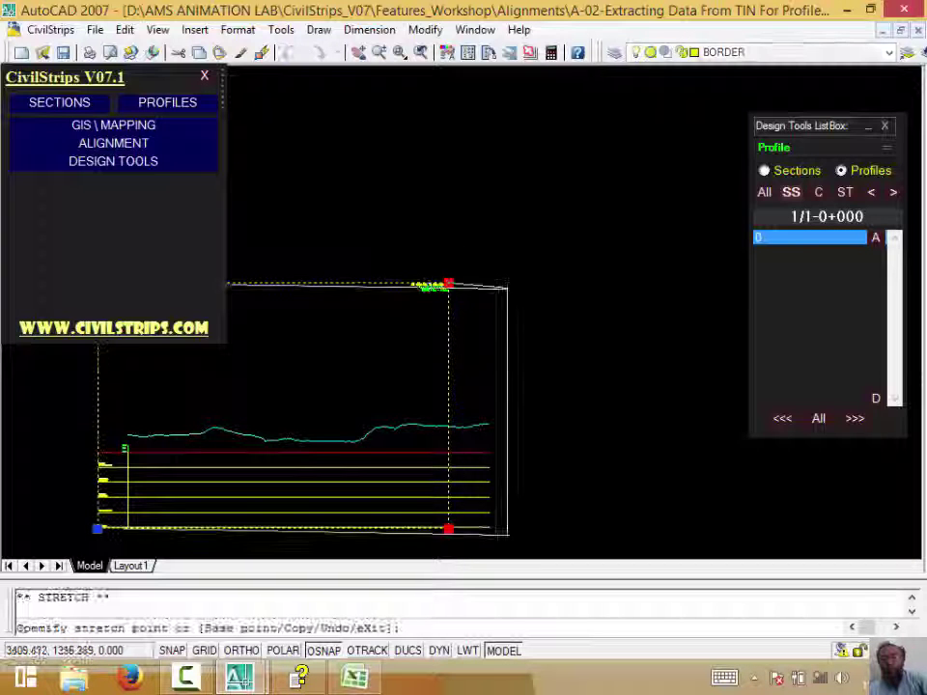
key("F8")
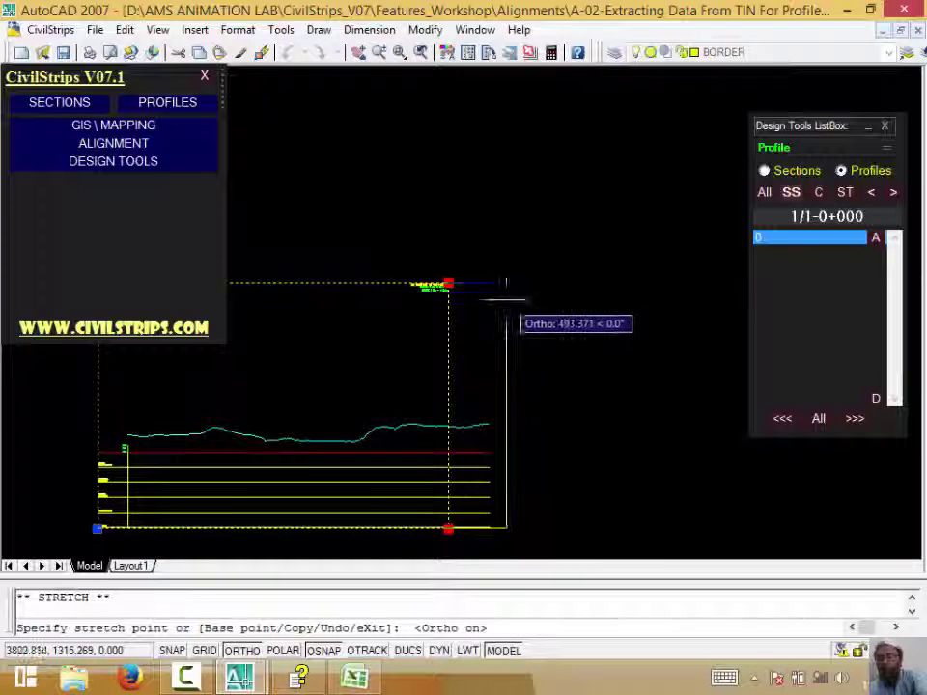
left_click(506, 302)
key("Escape")
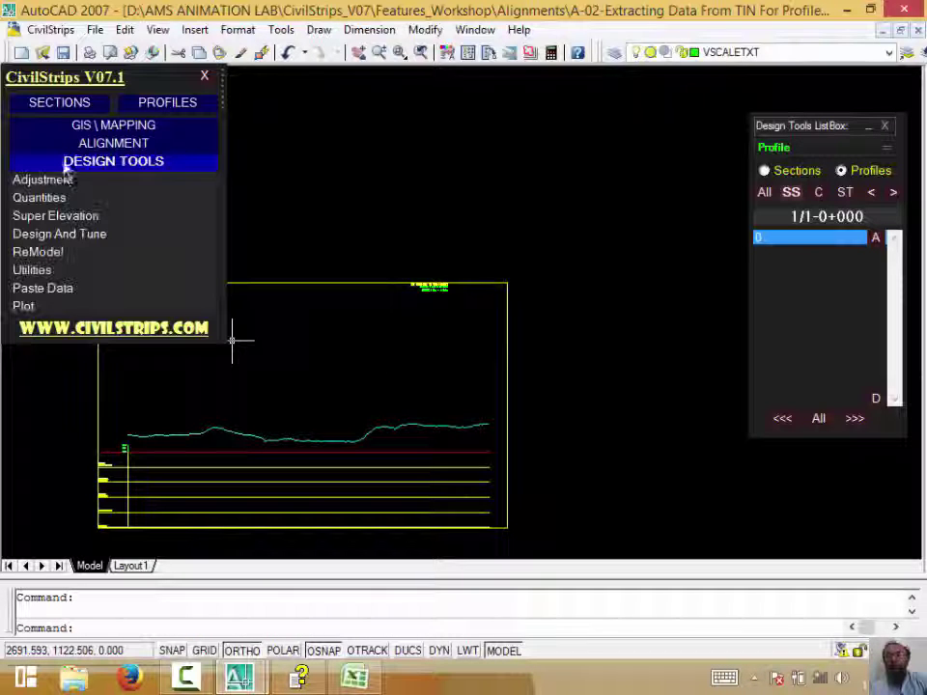
- Fit the profile's horizontal band lines to the border, then switch to the Vertical adjustment tools
mouse_move(42, 179)
left_click(168, 188)
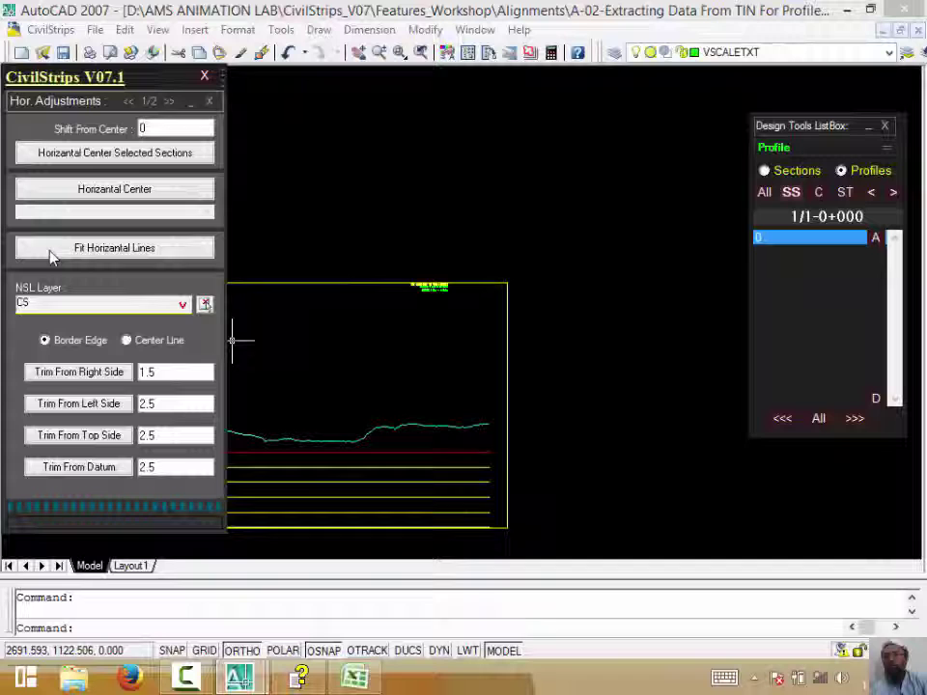
left_click(53, 253)
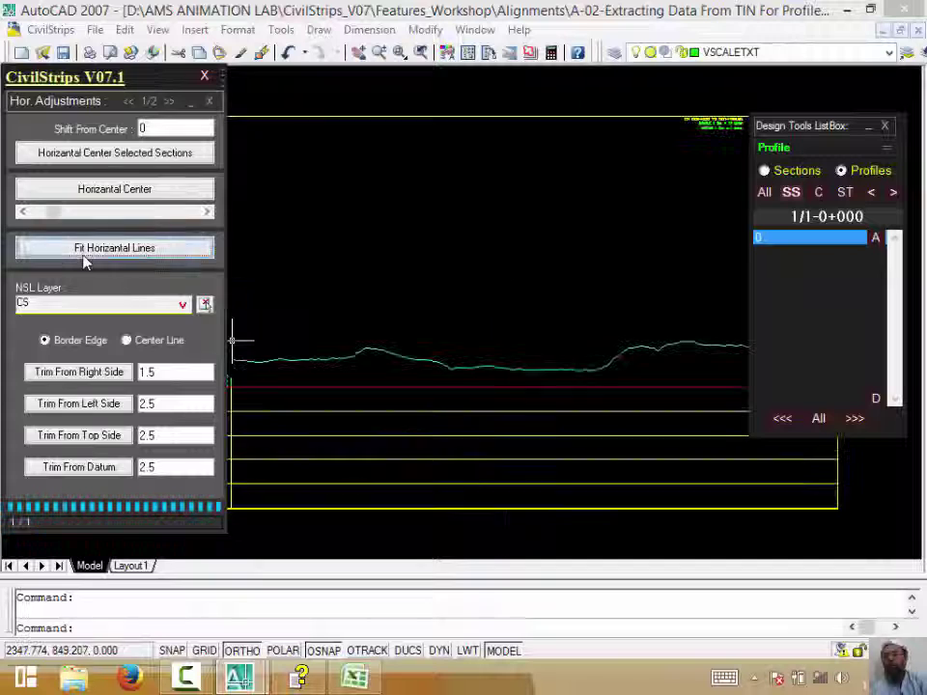
scroll(427, 439, "up", 5)
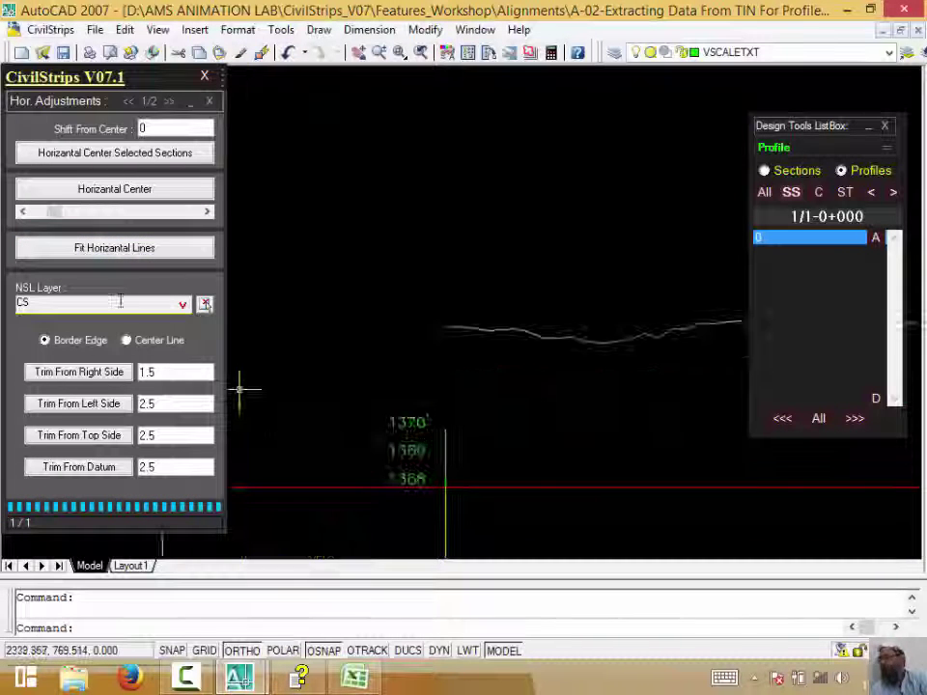
left_click(211, 103)
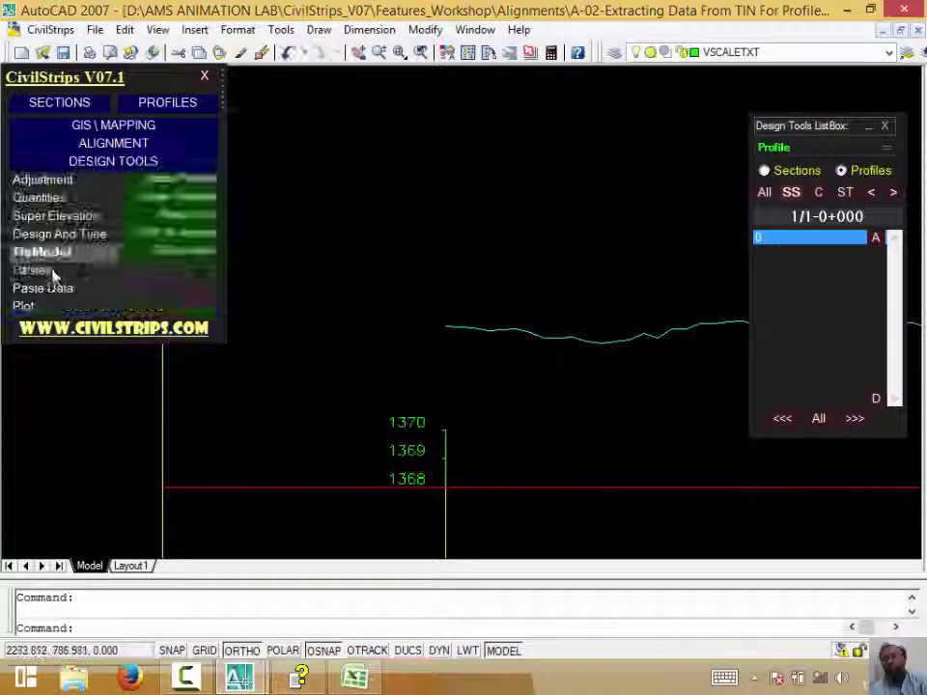
left_click(166, 198)
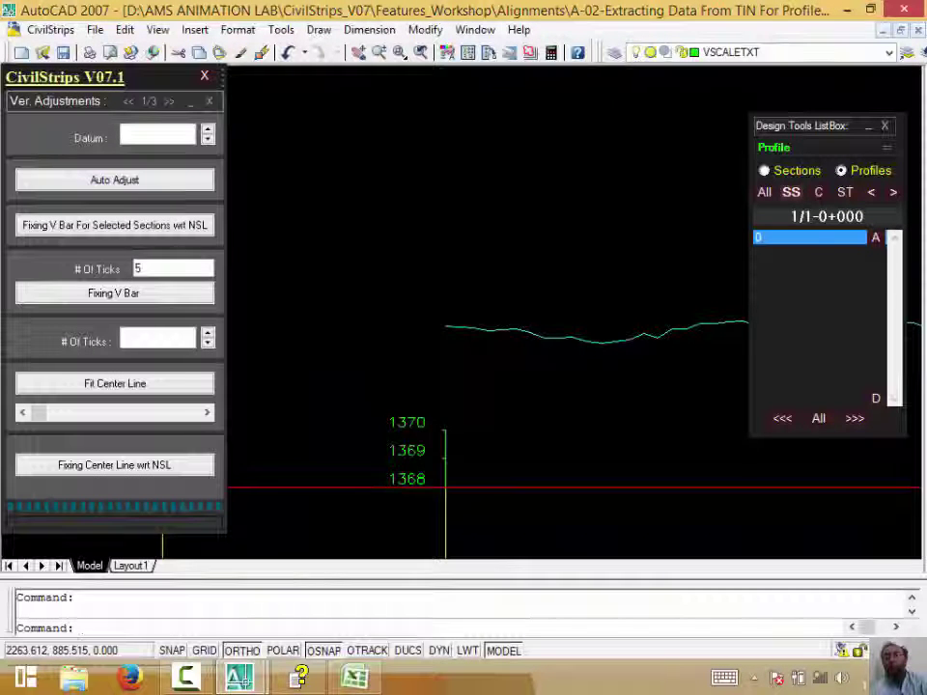
- Rebuild the vertical elevation bar using 20 ticks with Fixing V Bar
left_click(801, 238)
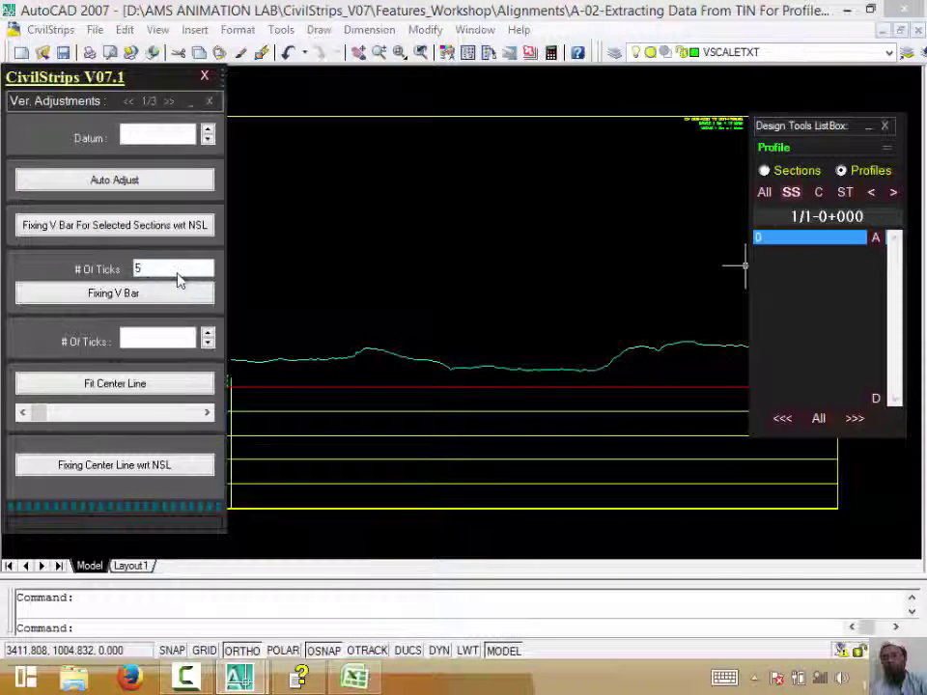
left_click(182, 269)
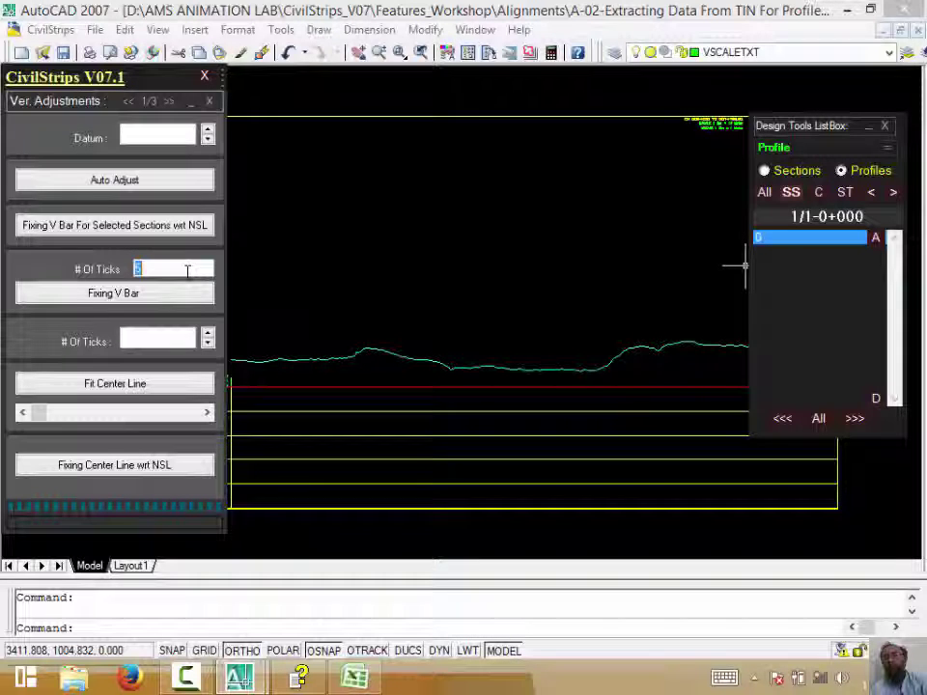
type("20")
left_click(162, 295)
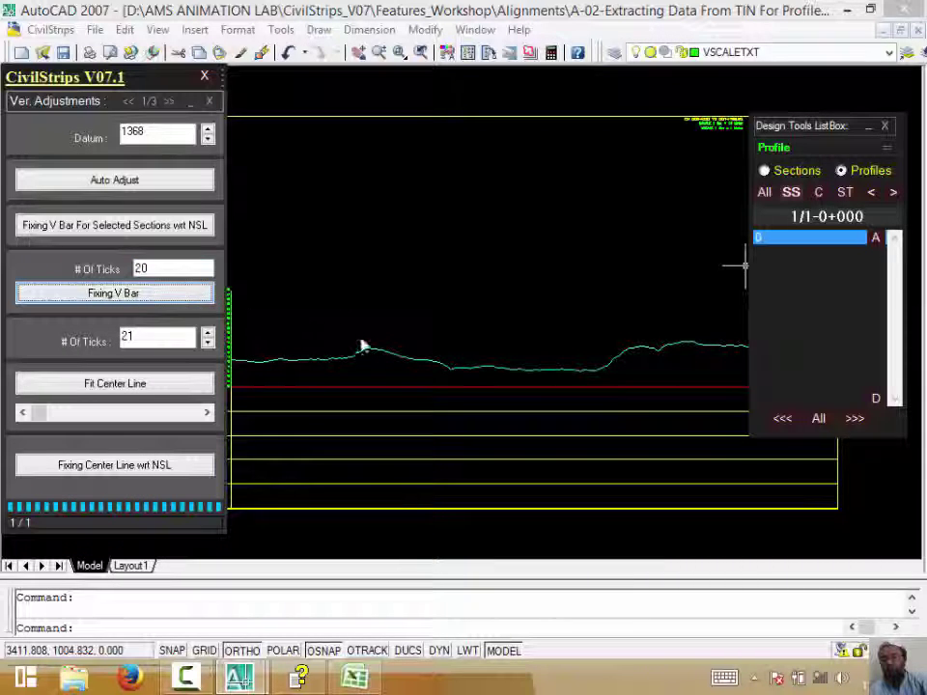
- Inspect the rebuilt bar, labelled 1368 to 1381, beside the ground profile line
scroll(375, 415, "up", 7)
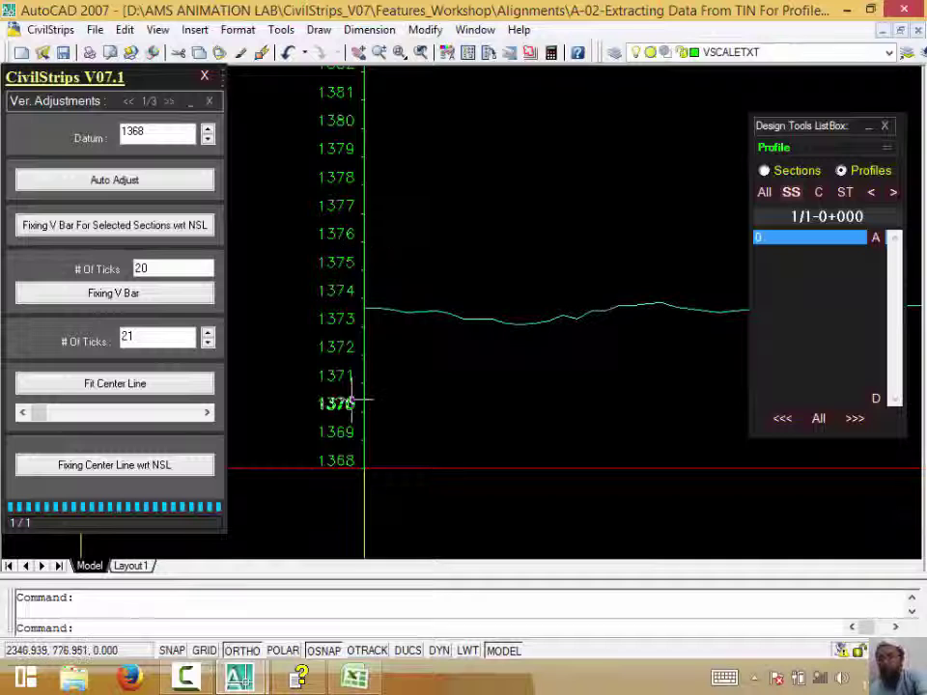
scroll(352, 398, "down", 5)
middle_click_drag(440, 447, 575, 447)
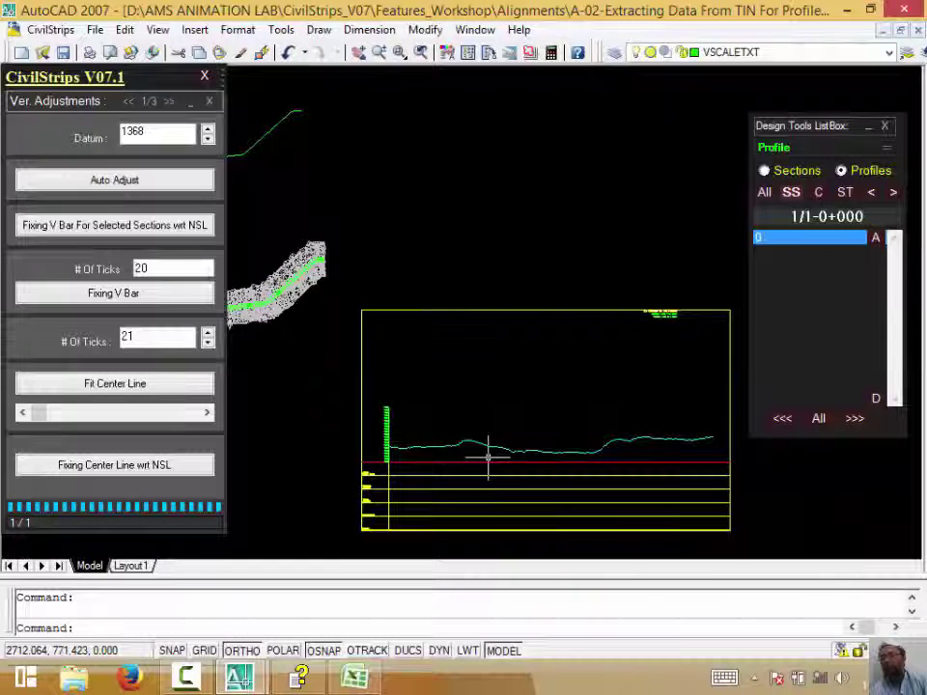
left_click(600, 442)
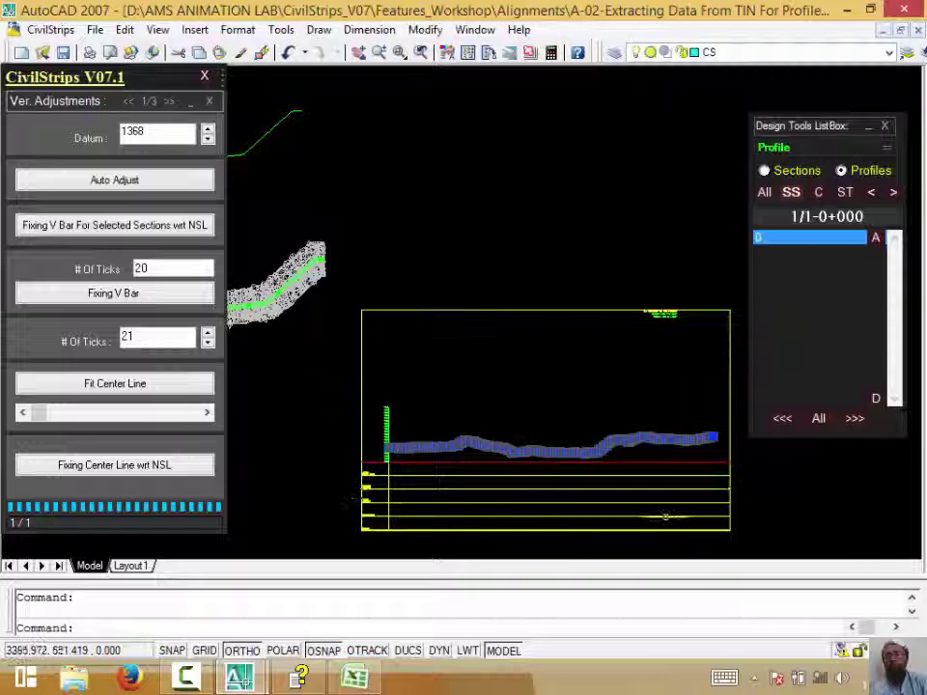
scroll(454, 449, "up", 4)
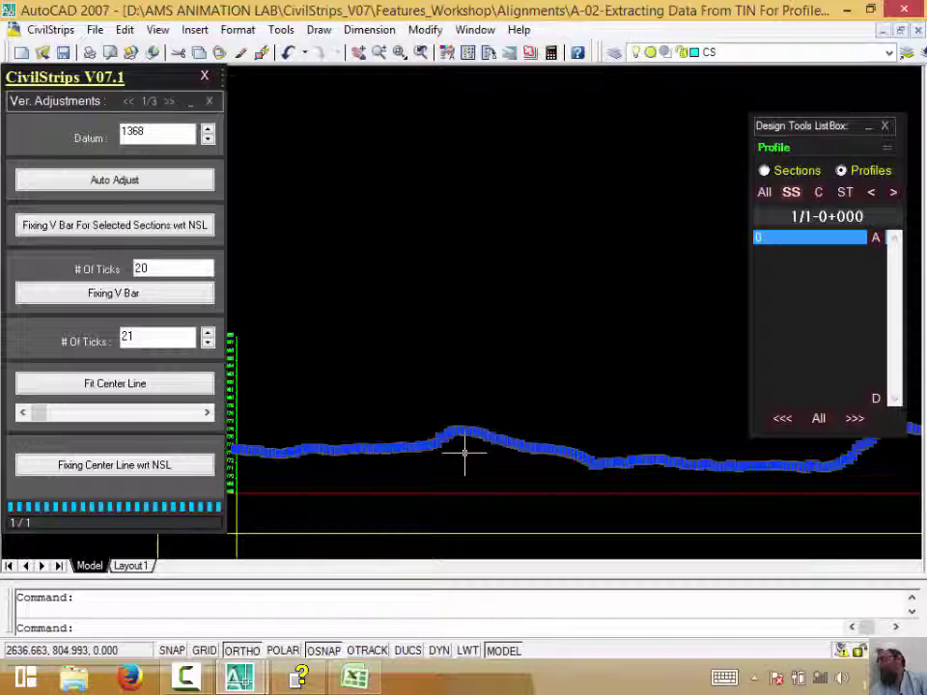
key("Escape")
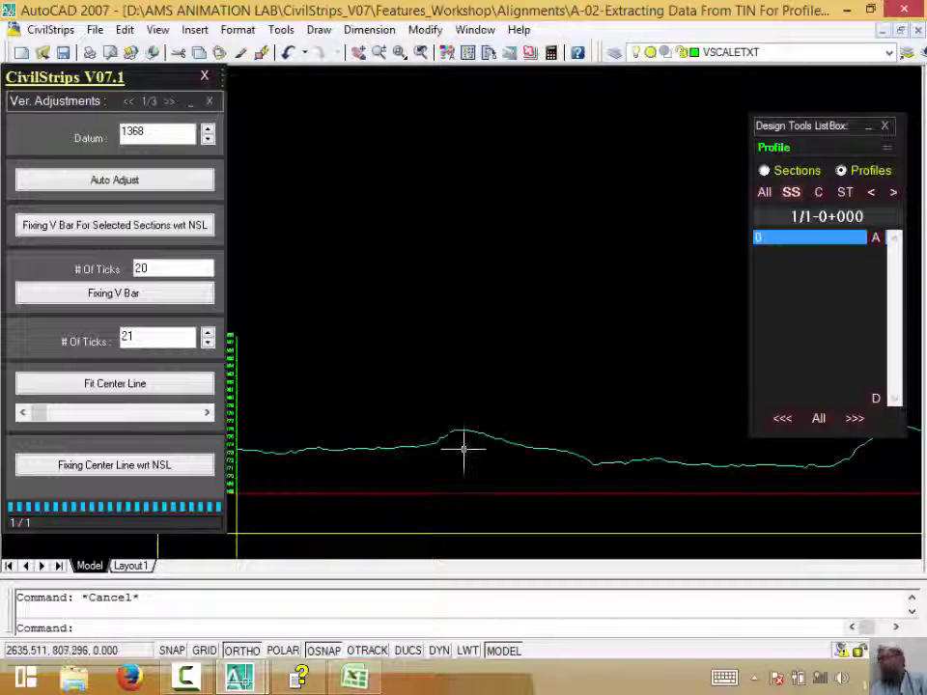
- Close the Vertical Adjustments panel and browse the Design Tools ReModel and Paste Data options
left_click(208, 101)
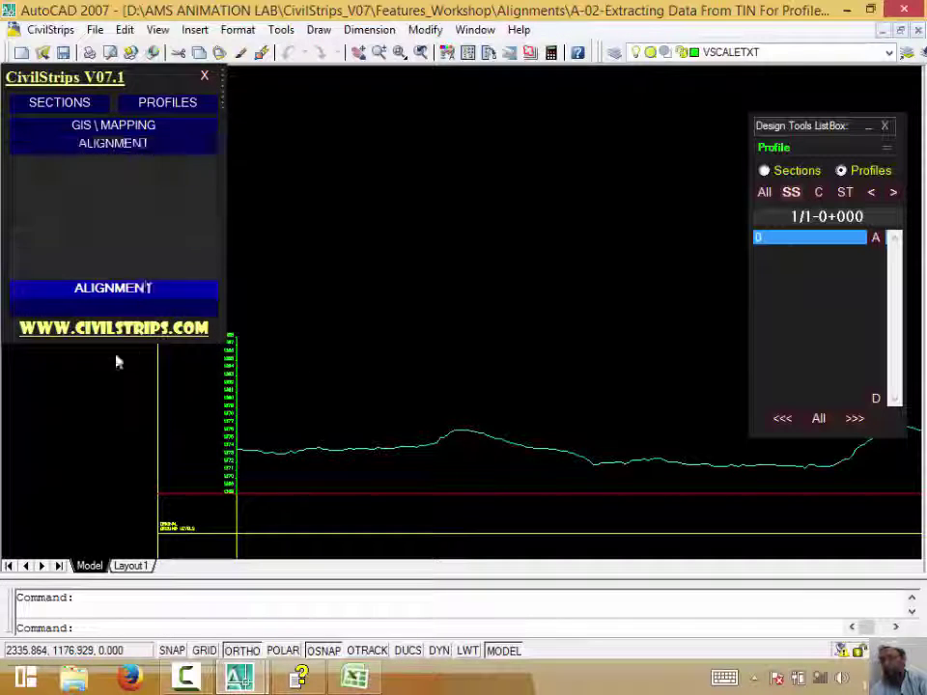
left_click(39, 253)
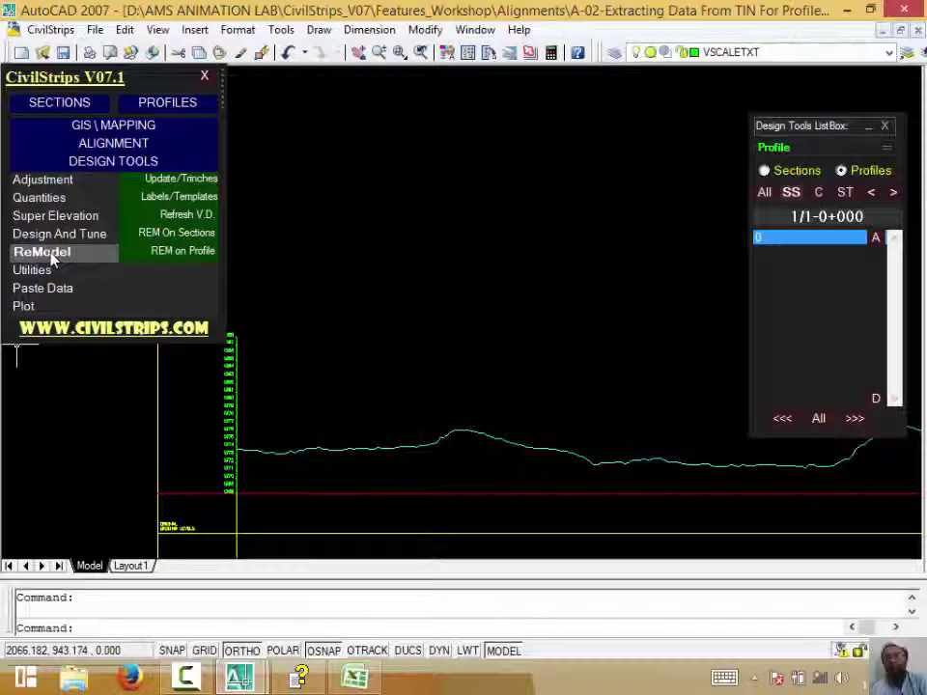
left_click(136, 286)
left_click(777, 677)
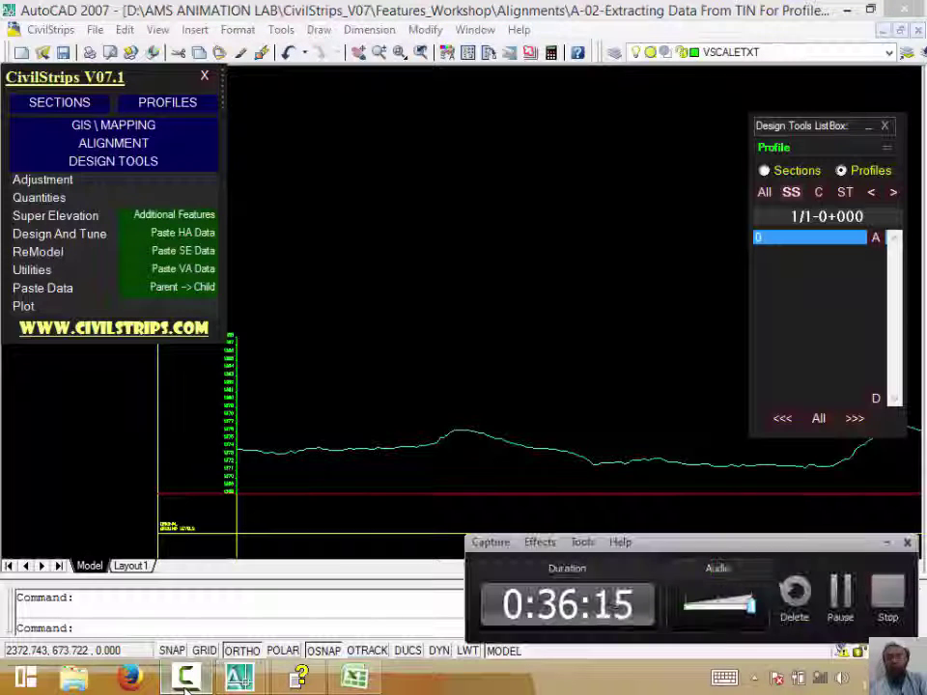